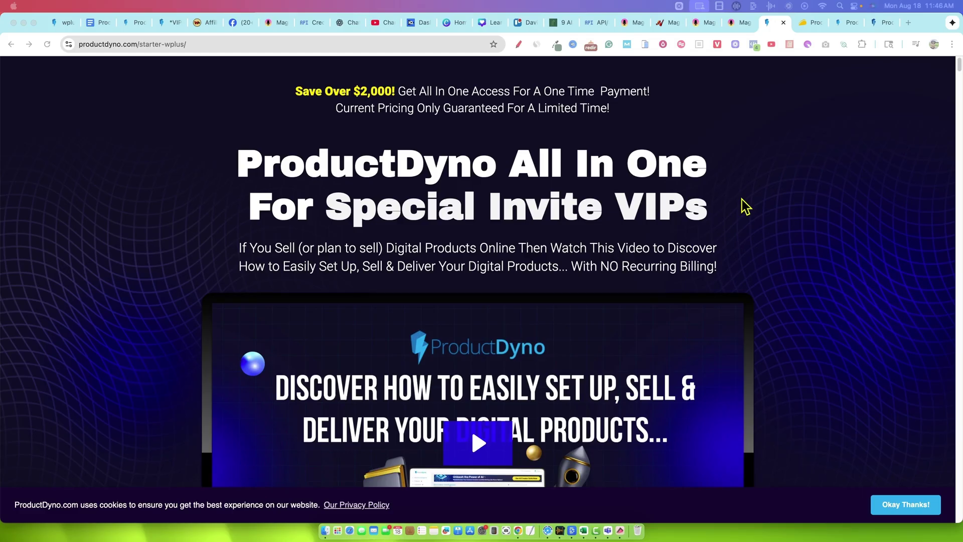
# Step: Scroll past the offer, content delivery, templates and collections sections to the Starter Plan features list
pyautogui.scroll(-1, 742, 221)
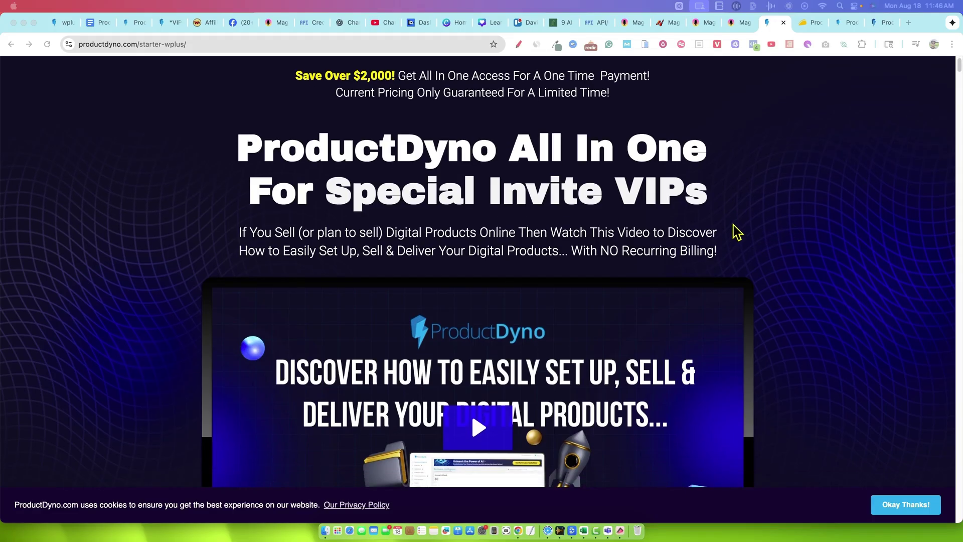
pyautogui.scroll(-1, 448, 299)
pyautogui.scroll(2, 787, 215)
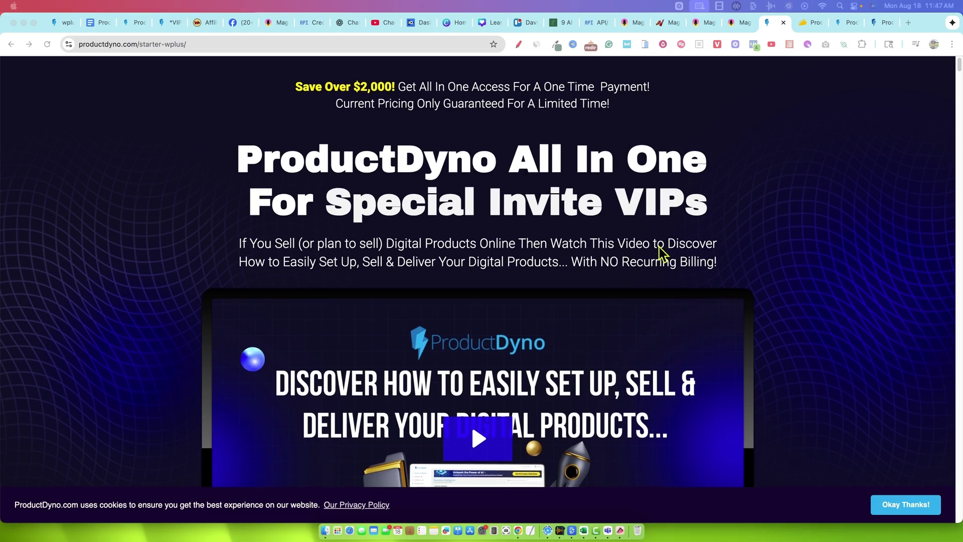
pyautogui.scroll(-3, 656, 269)
pyautogui.scroll(-10, 769, 394)
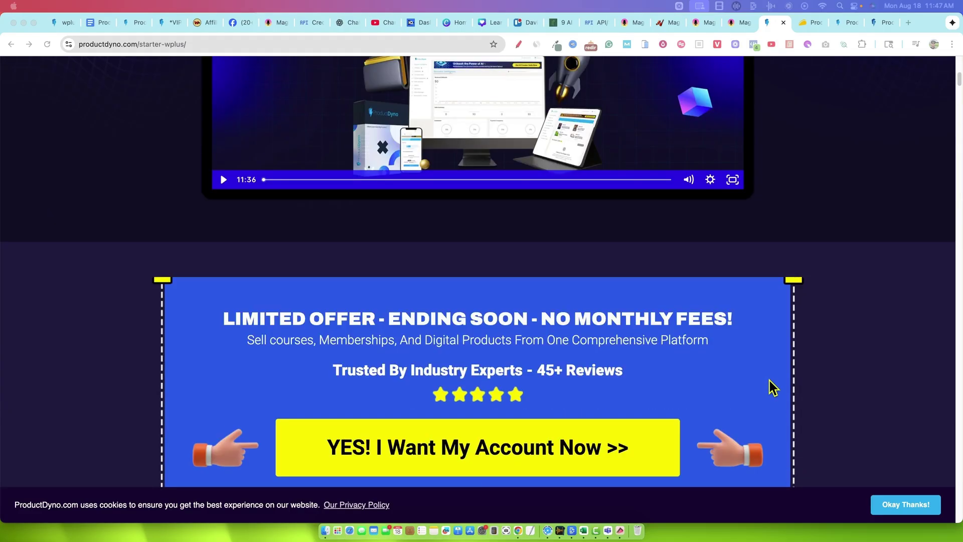
pyautogui.scroll(-4, 770, 387)
pyautogui.scroll(-5, 773, 384)
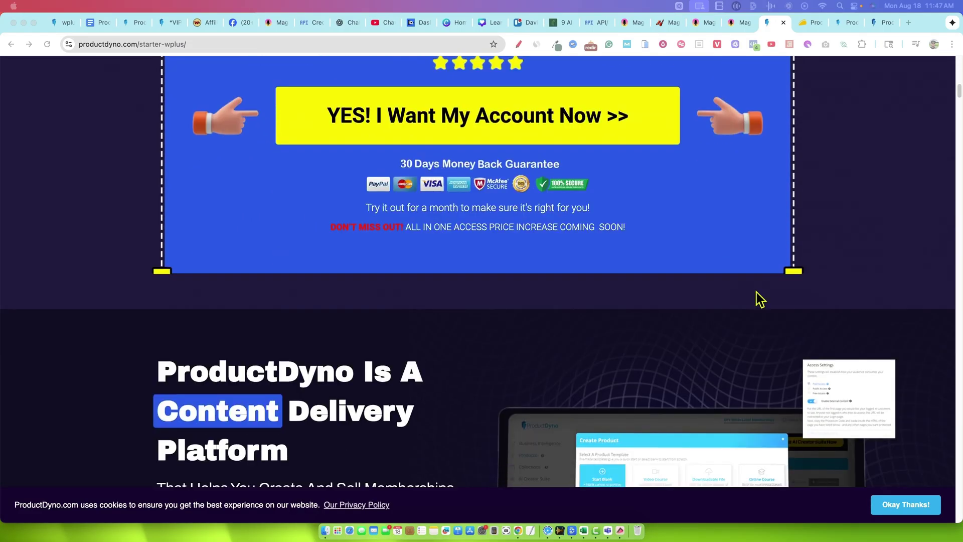
pyautogui.scroll(-5, 752, 291)
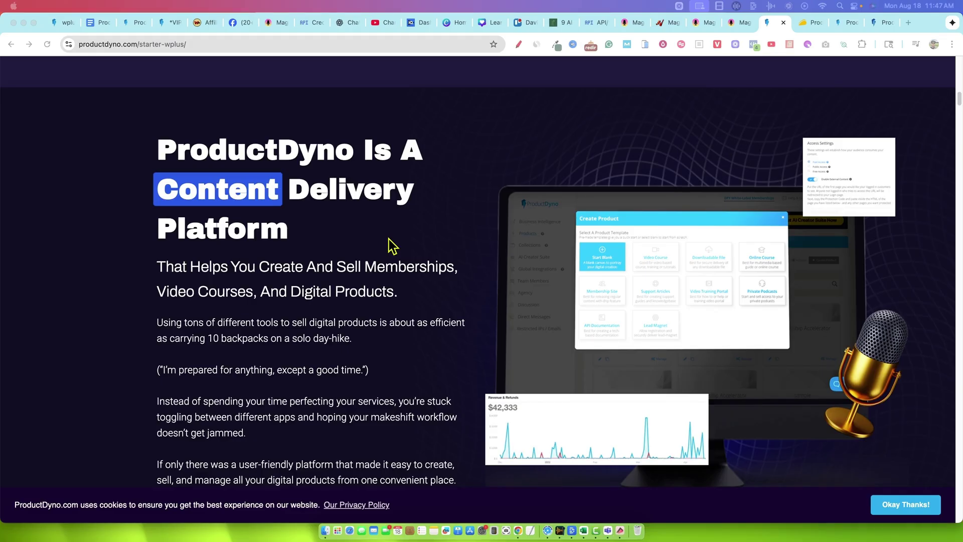
pyautogui.scroll(-1, 382, 232)
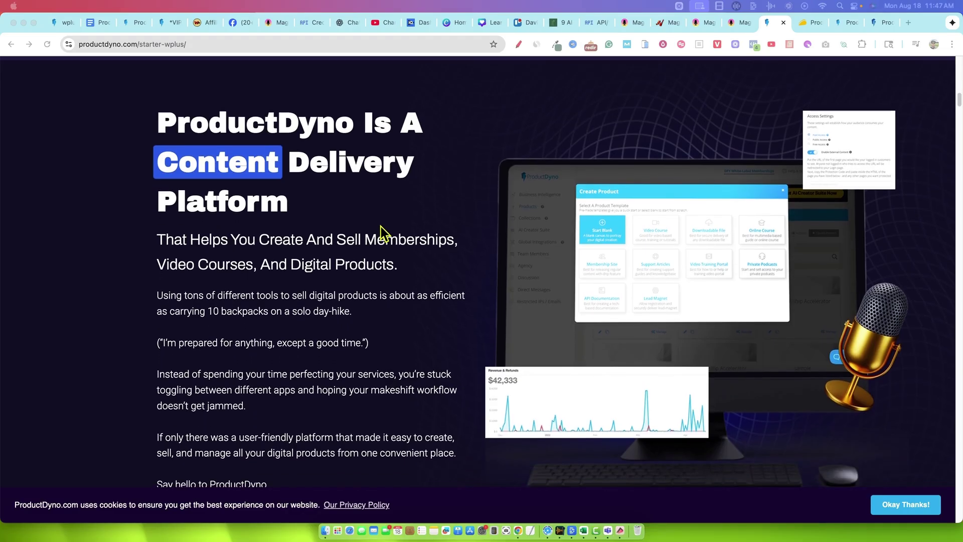
pyautogui.scroll(-4, 382, 232)
pyautogui.scroll(-15, 392, 238)
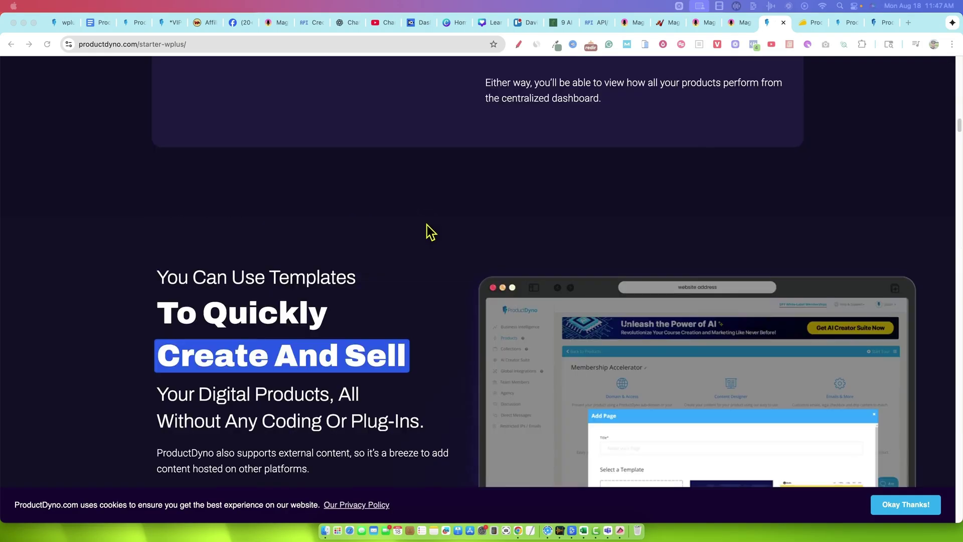
pyautogui.scroll(-1, 429, 230)
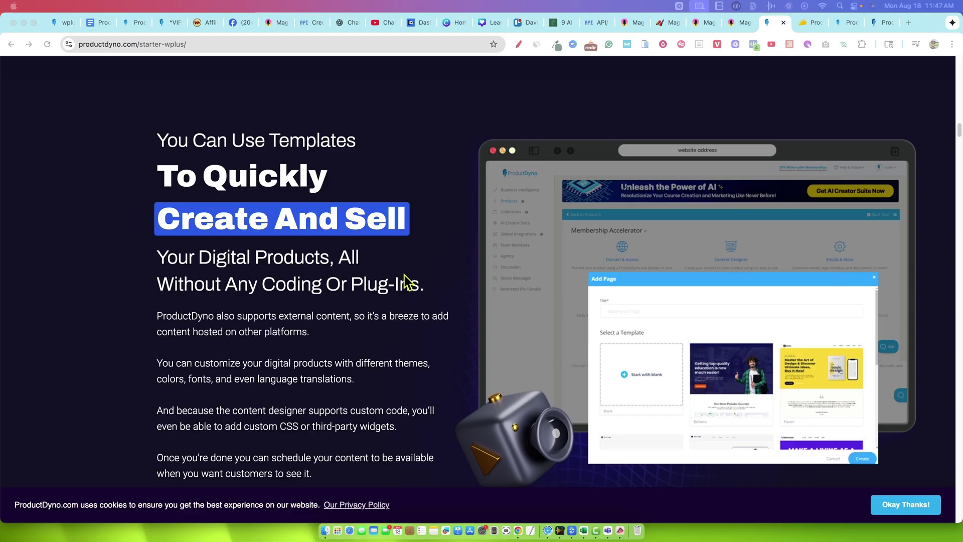
pyautogui.scroll(-3, 407, 282)
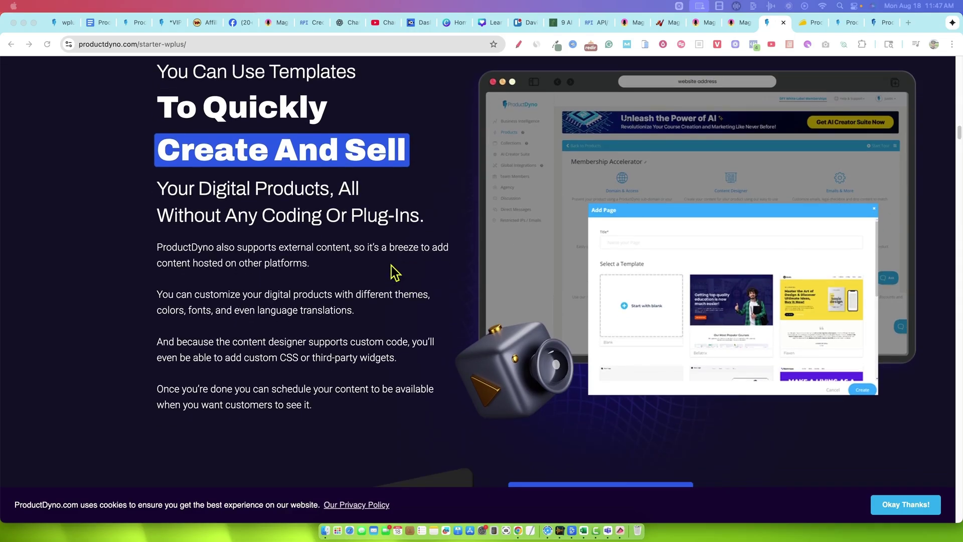
pyautogui.scroll(-10, 396, 272)
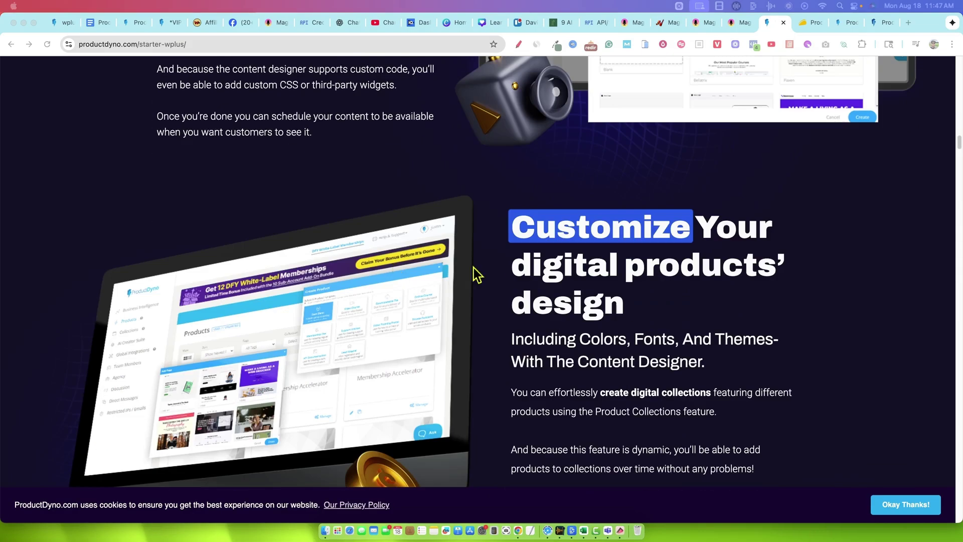
pyautogui.scroll(-2, 549, 279)
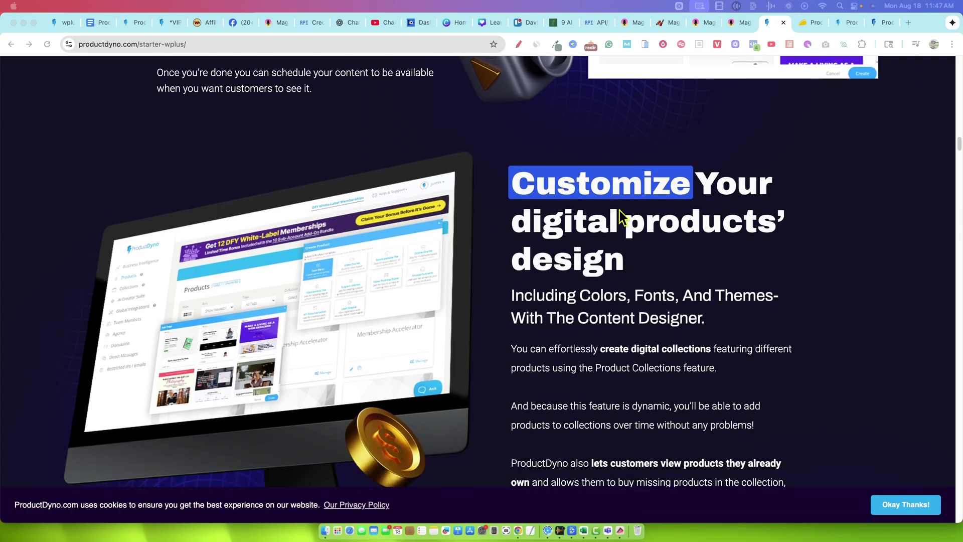
pyautogui.scroll(-15, 552, 324)
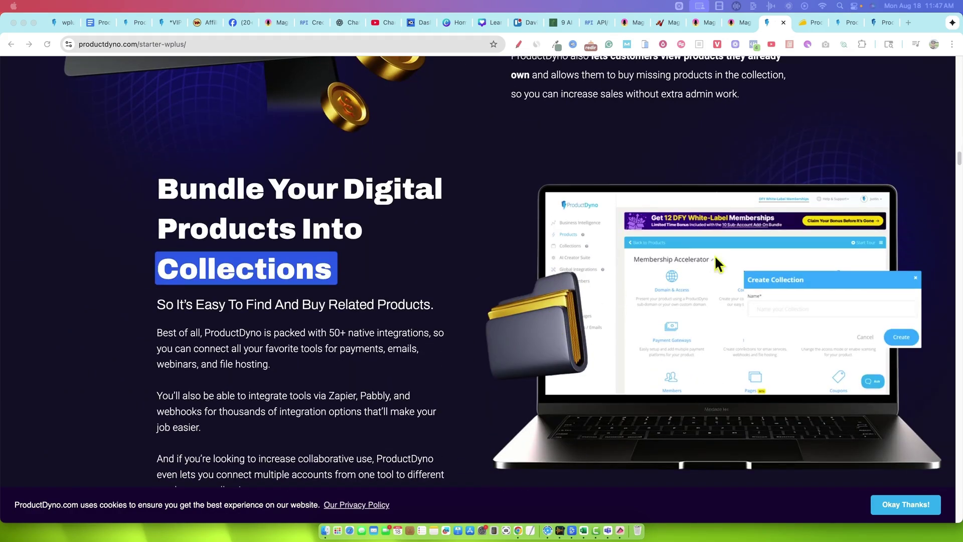
pyautogui.scroll(-20, 628, 304)
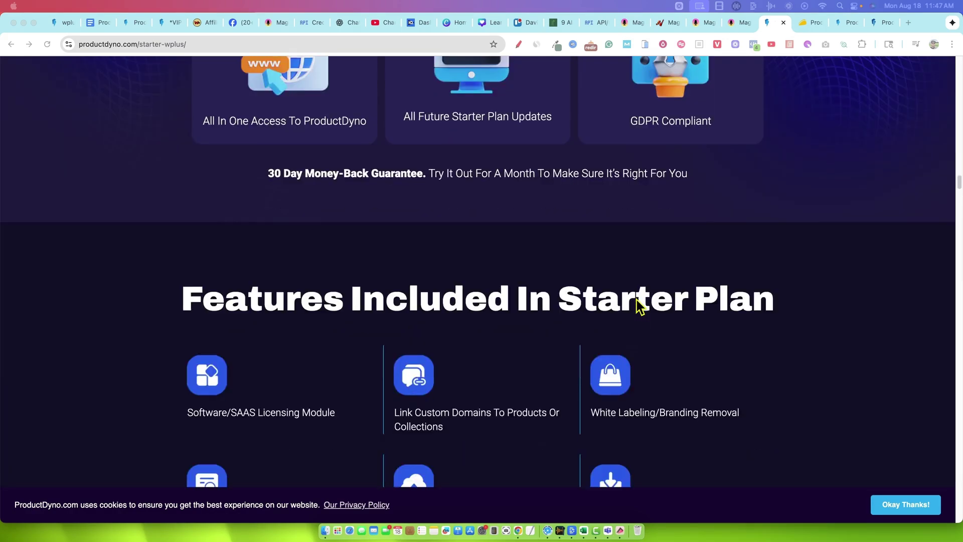
pyautogui.scroll(-6, 645, 307)
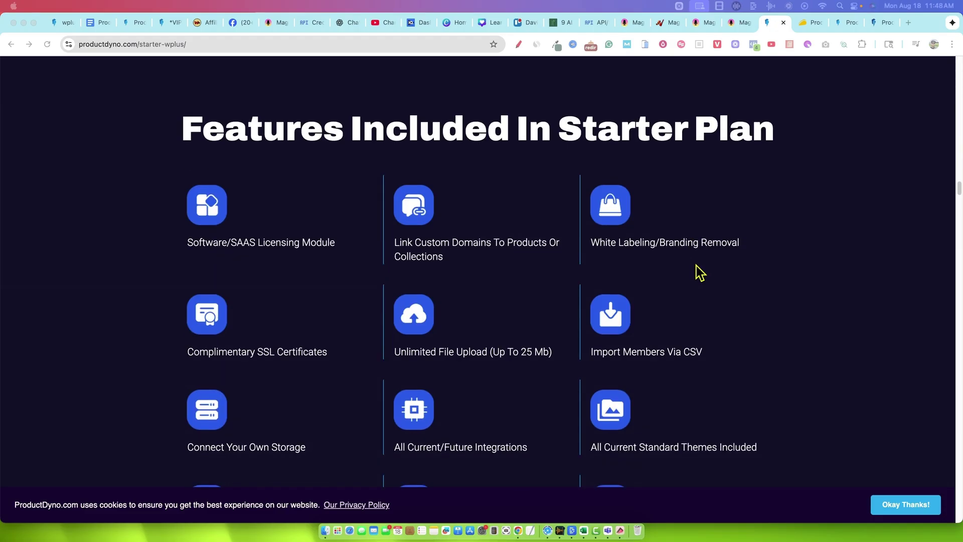
# Step: Switch to the sold-out AppSumo ProductDyno deal and highlight its description and ratings line
pyautogui.click(804, 23)
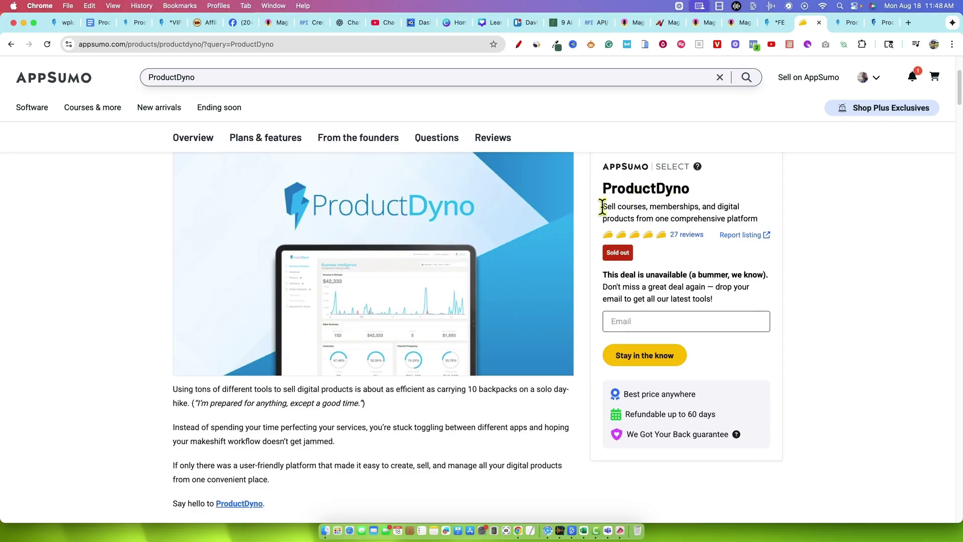
pyautogui.moveTo(602, 204); pyautogui.dragTo(811, 234)
pyautogui.click(827, 287)
# Step: From the dashboard's account menu, open billing and inspect the PRO PLUS+ plan table
pyautogui.click(878, 21)
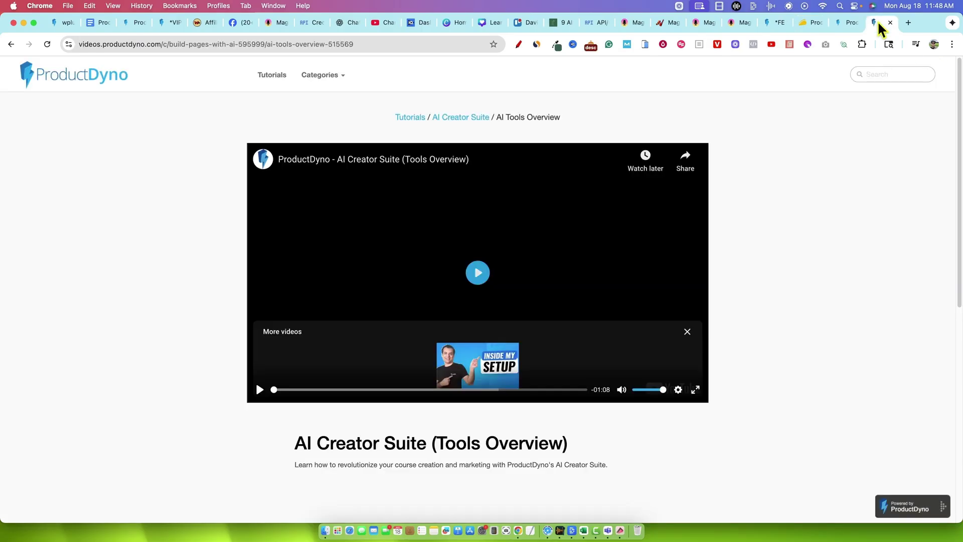
pyautogui.click(847, 22)
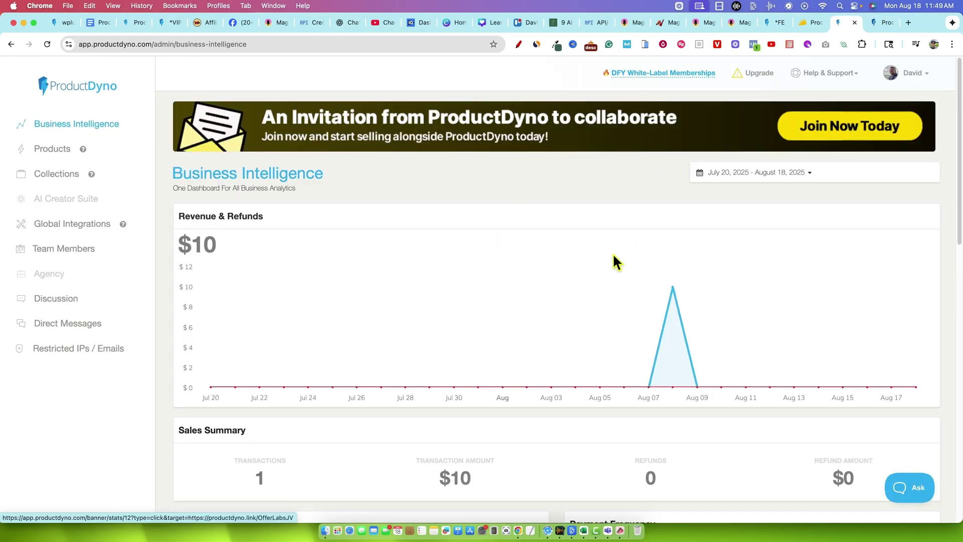
pyautogui.click(913, 73)
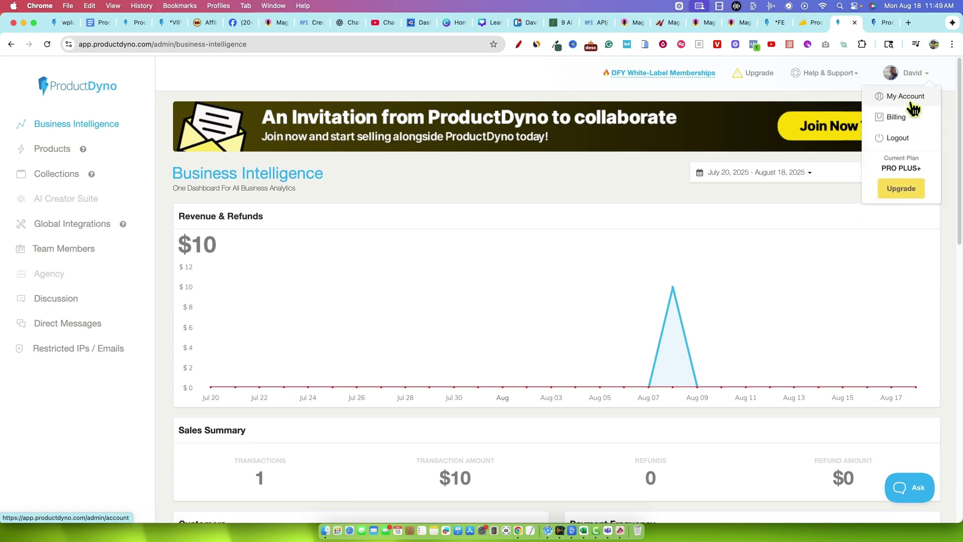
pyautogui.click(912, 100)
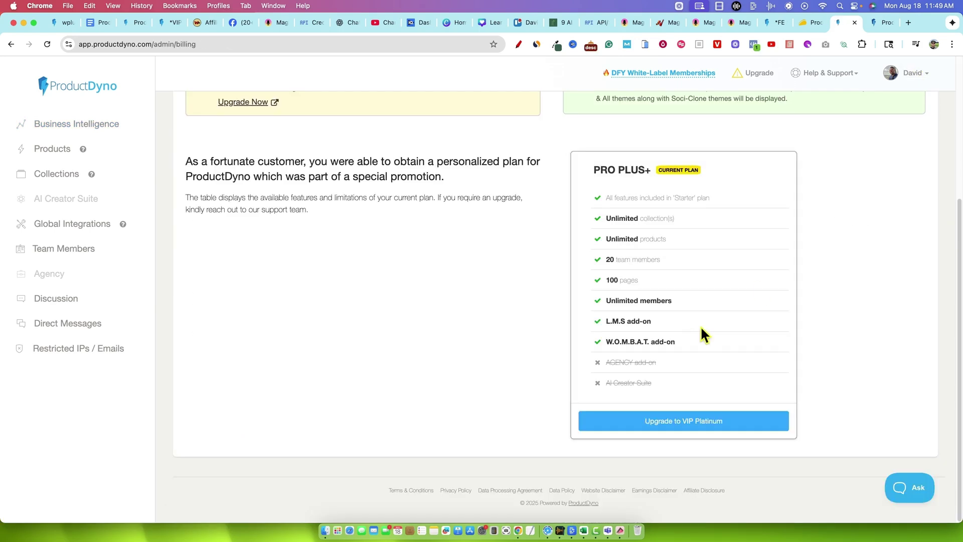
pyautogui.moveTo(593, 169); pyautogui.dragTo(710, 206)
pyautogui.click(702, 206)
pyautogui.scroll(3, 874, 239)
pyautogui.scroll(-1, 873, 239)
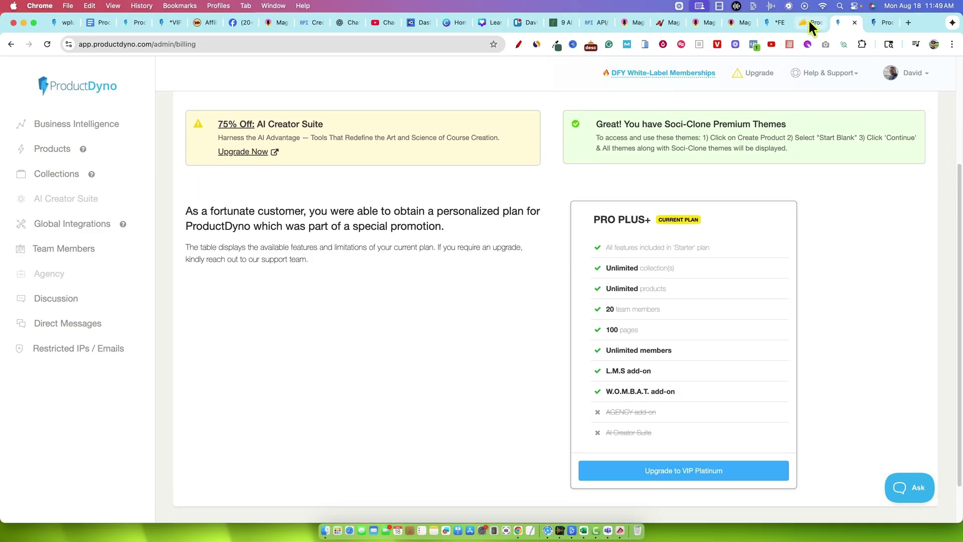
# Step: Scroll the sales page past the testimonials to the bonuses and 'YES! I Want My Account Now' button
pyautogui.click(774, 23)
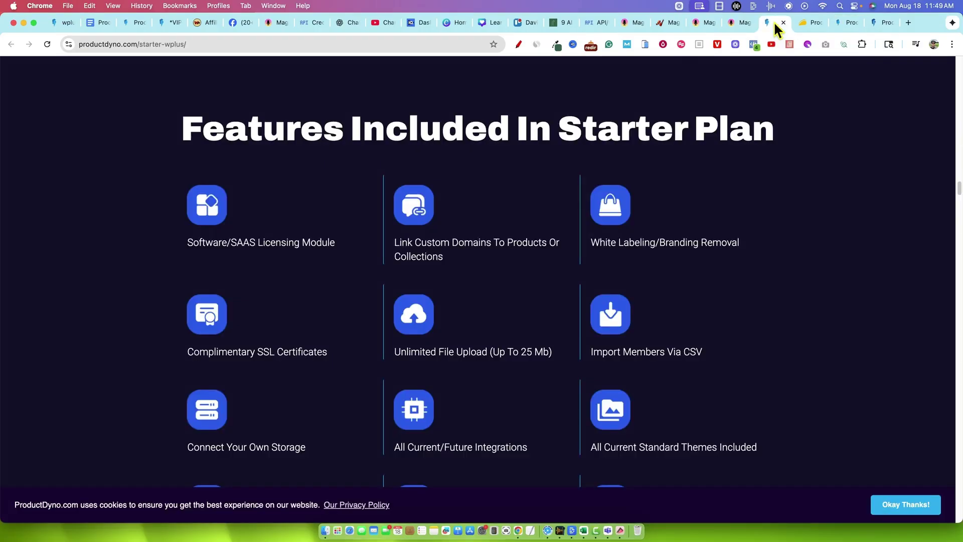
pyautogui.scroll(-20, 727, 204)
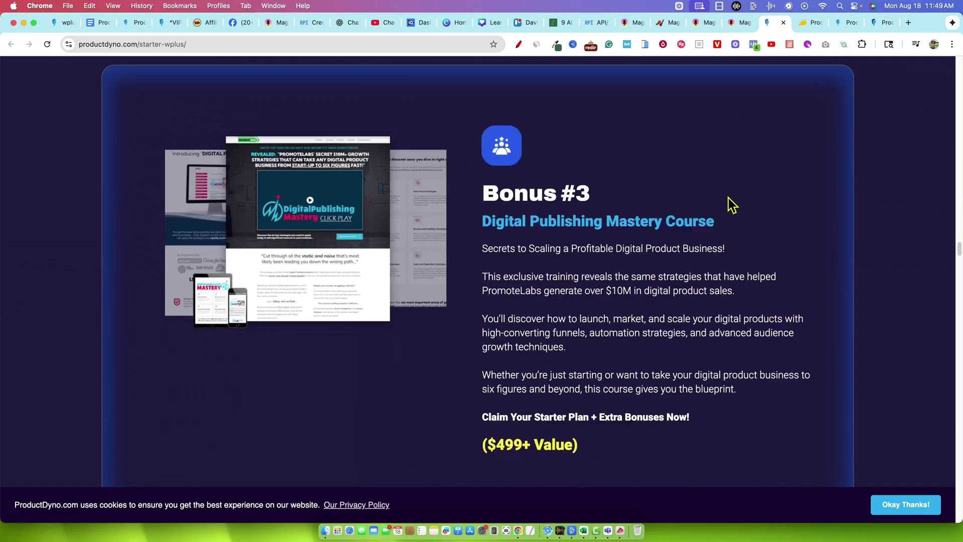
pyautogui.scroll(-20, 728, 197)
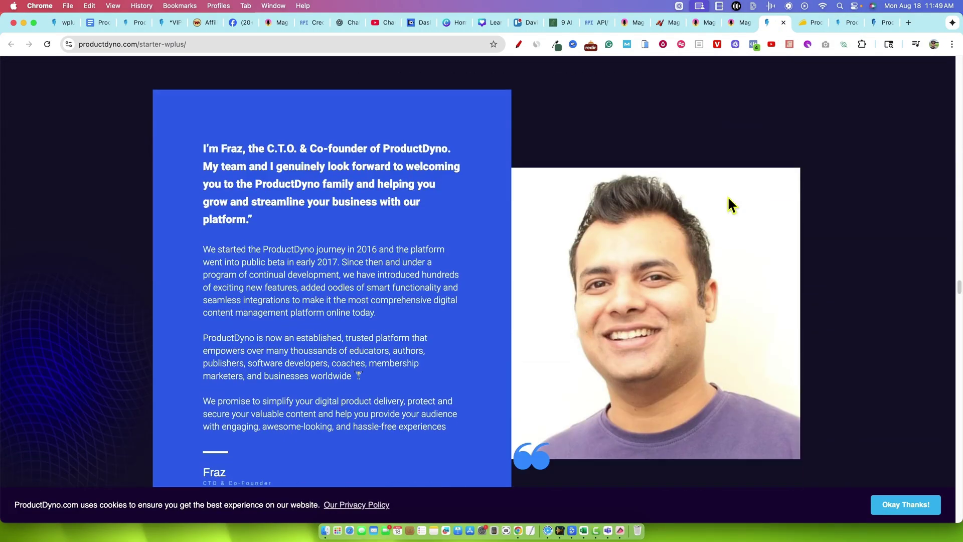
pyautogui.scroll(-20, 728, 196)
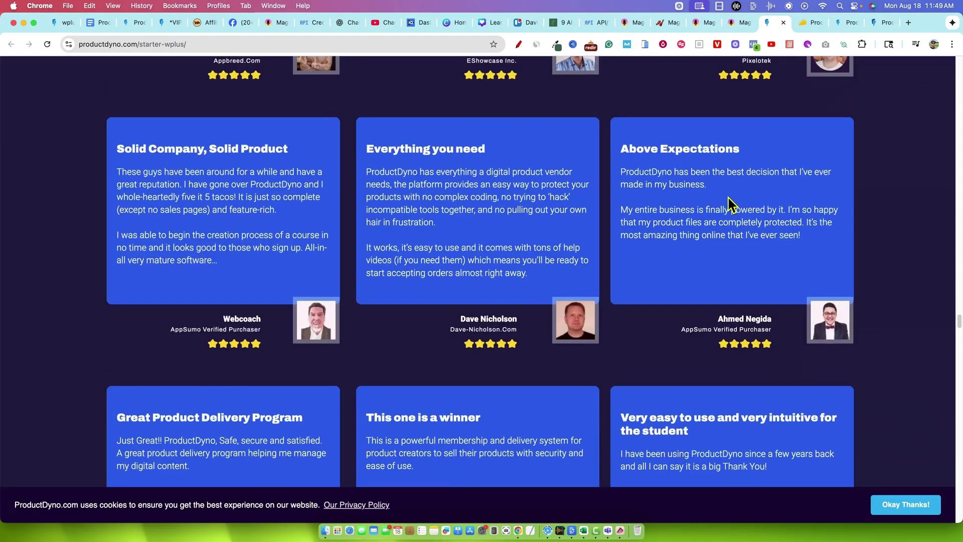
pyautogui.scroll(4, 529, 224)
pyautogui.scroll(-9, 636, 255)
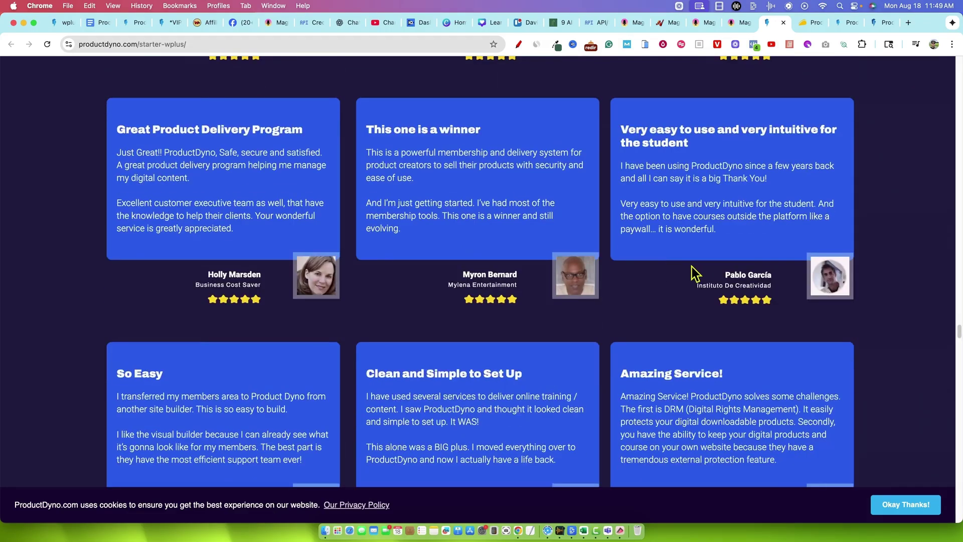
pyautogui.scroll(-20, 695, 271)
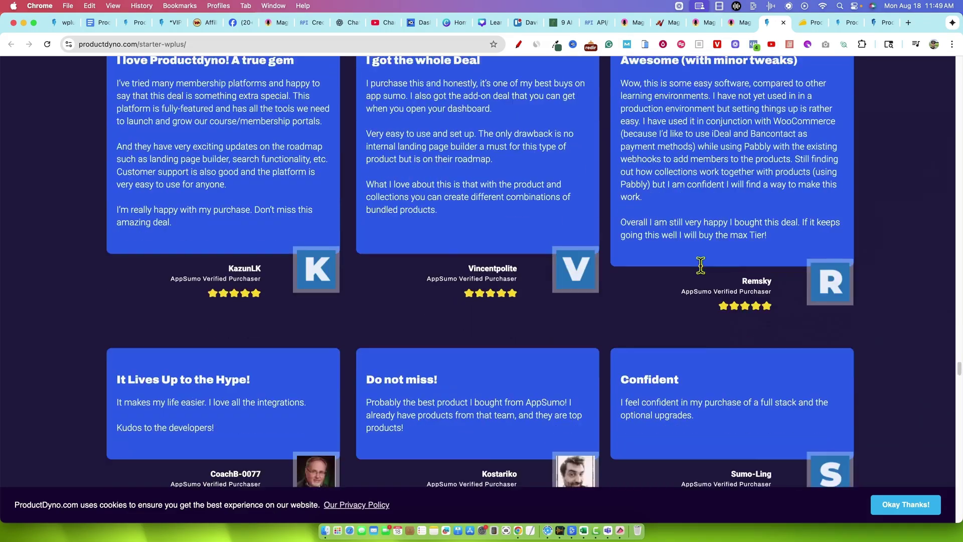
pyautogui.scroll(-5, 701, 265)
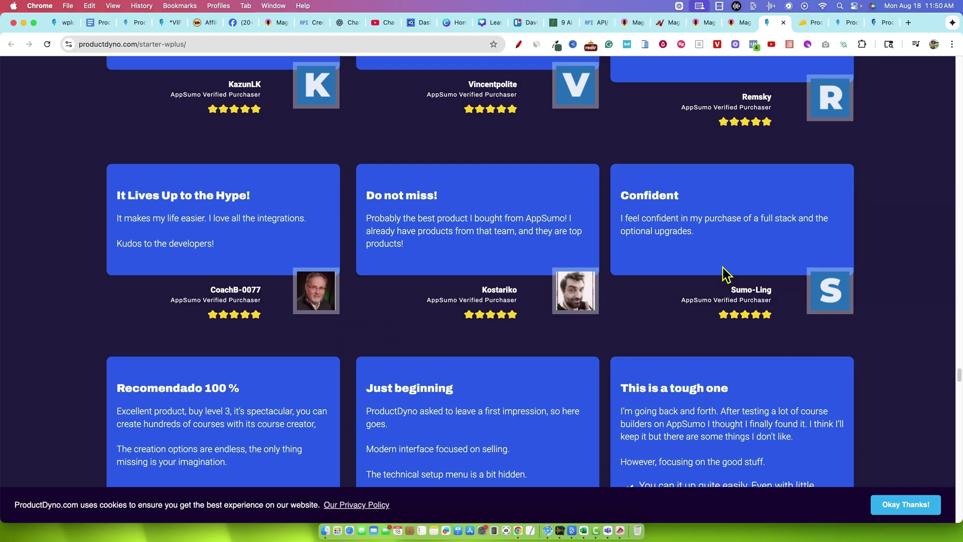
pyautogui.scroll(-10, 727, 274)
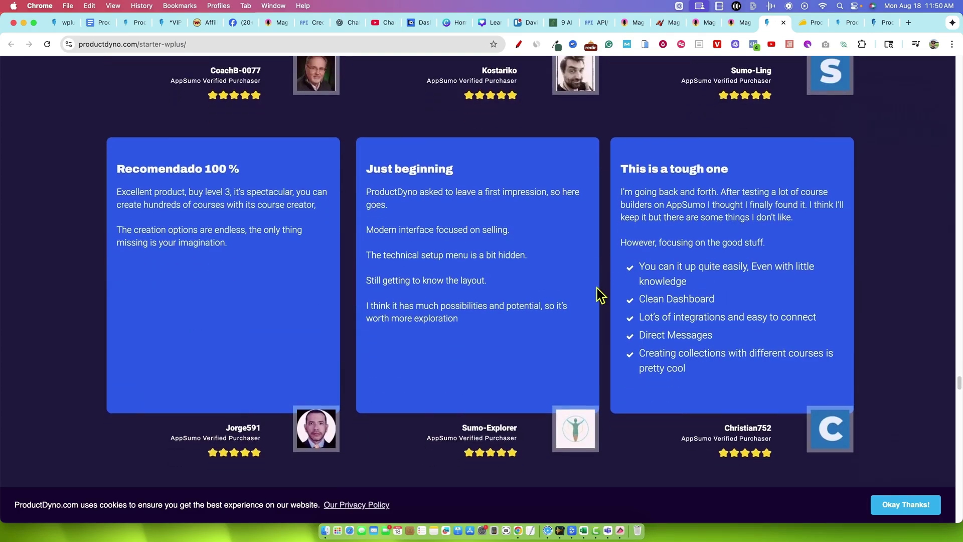
pyautogui.scroll(-5, 668, 275)
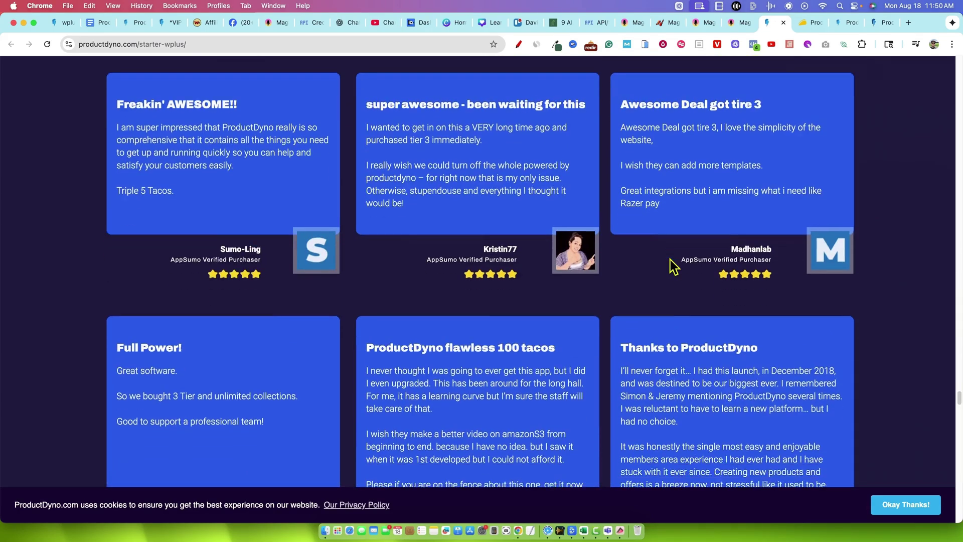
pyautogui.scroll(-3, 707, 242)
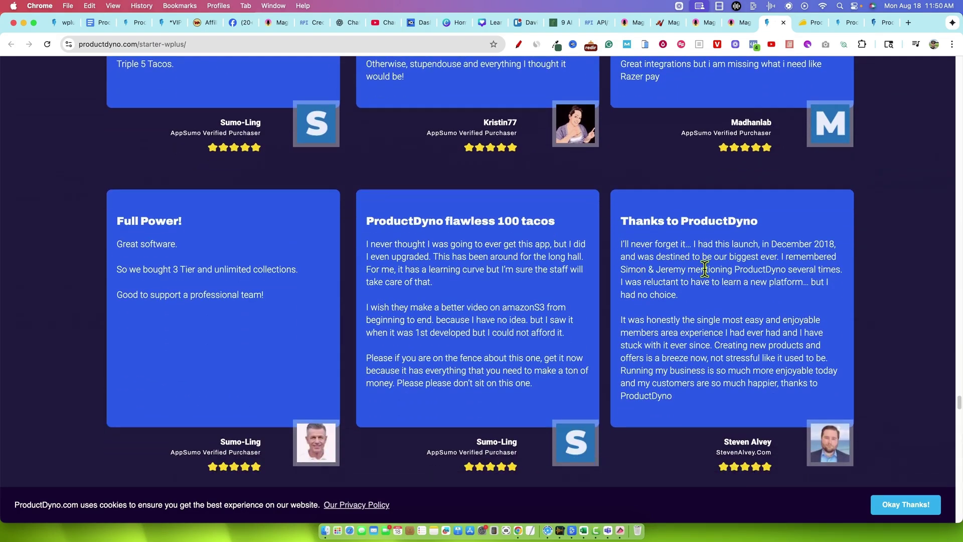
pyautogui.scroll(-8, 589, 263)
pyautogui.scroll(-1, 638, 260)
pyautogui.scroll(-2, 647, 265)
pyautogui.scroll(-15, 645, 257)
pyautogui.scroll(-4, 753, 257)
pyautogui.scroll(-3, 749, 259)
pyautogui.scroll(-7, 749, 258)
pyautogui.scroll(-5, 609, 297)
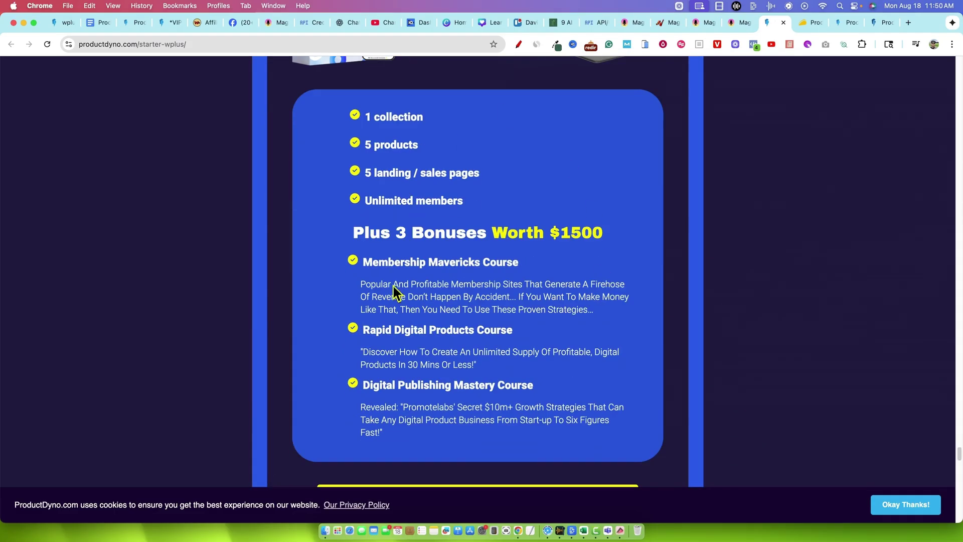
pyautogui.scroll(-4, 590, 294)
pyautogui.scroll(10, 593, 301)
# Step: In the admin area, open Global Integrations' Payment Processors list
pyautogui.click(845, 22)
pyautogui.scroll(1, 343, 386)
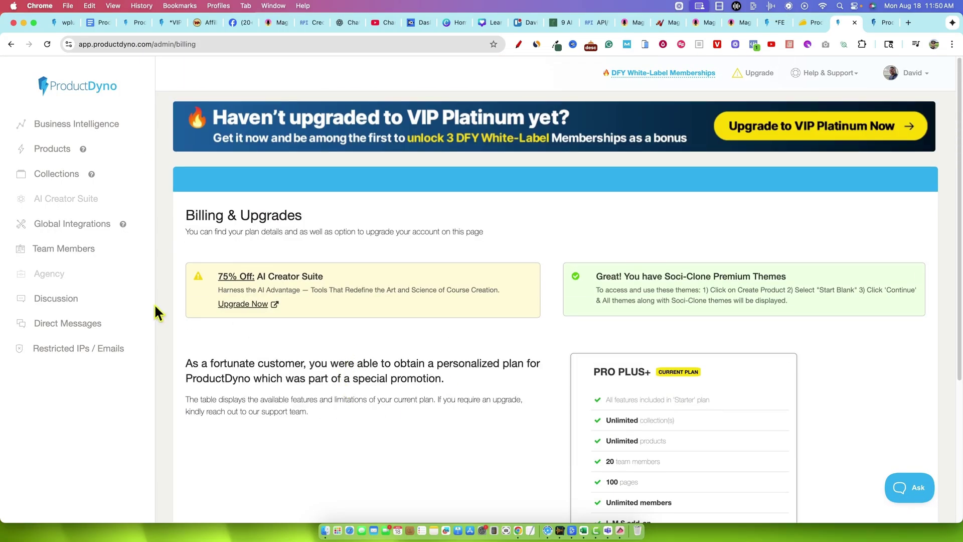
pyautogui.click(90, 225)
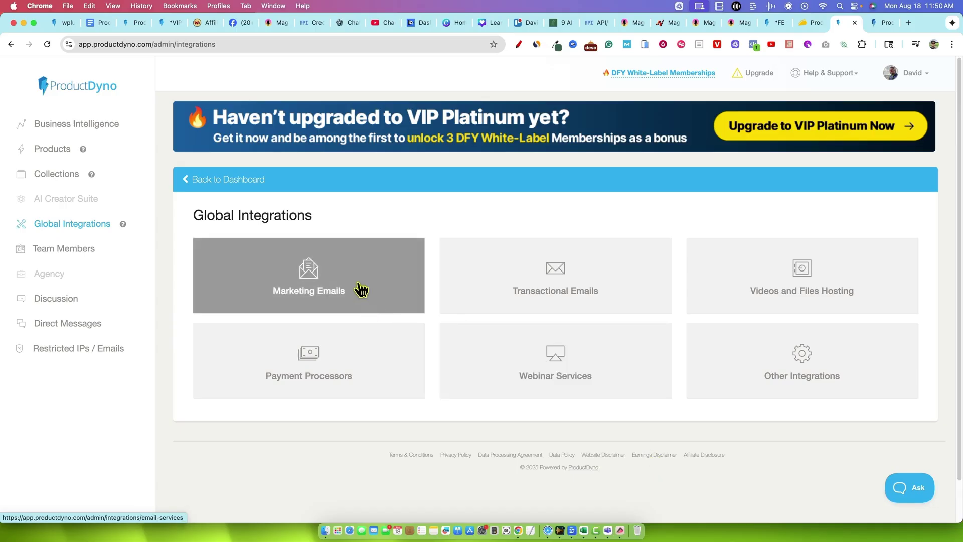
pyautogui.click(341, 374)
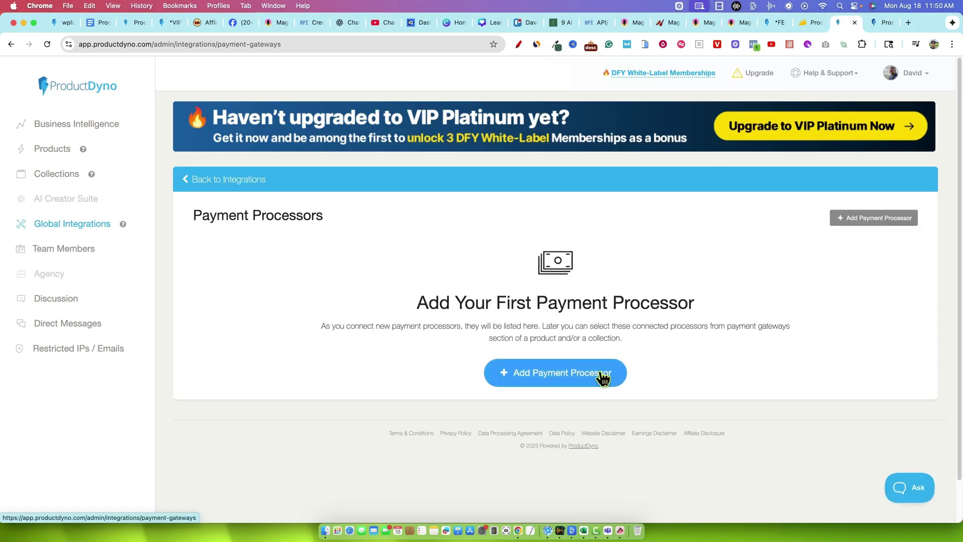
# Step: Browse the supported gateways under Add Payment Processor, cancel, and return to Integrations
pyautogui.click(607, 374)
pyautogui.click(379, 166)
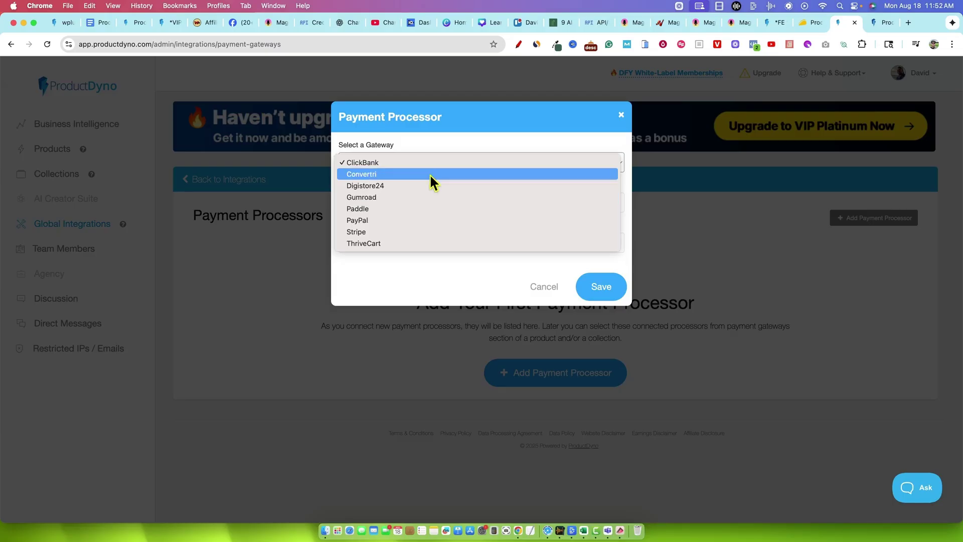
pyautogui.click(713, 223)
pyautogui.click(712, 223)
pyautogui.click(225, 179)
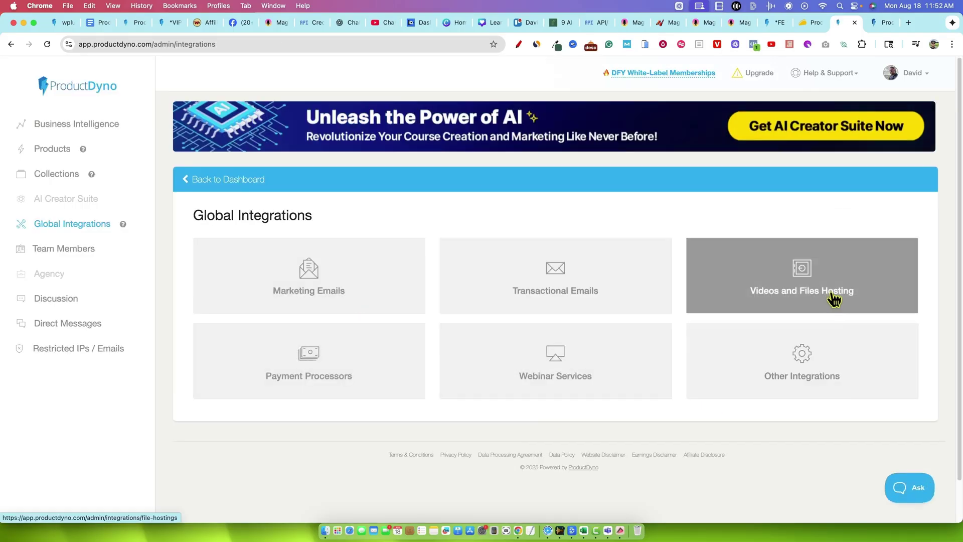
pyautogui.click(791, 281)
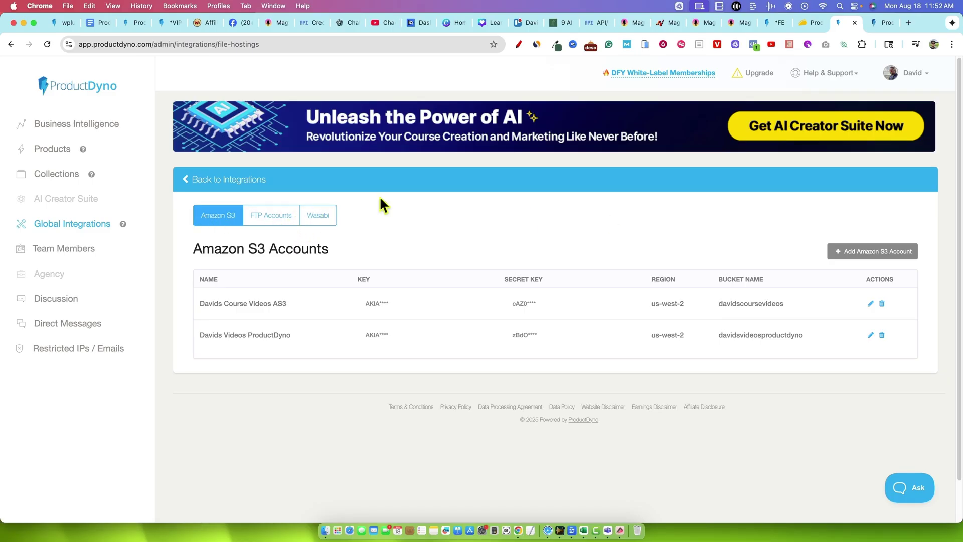
pyautogui.click(194, 183)
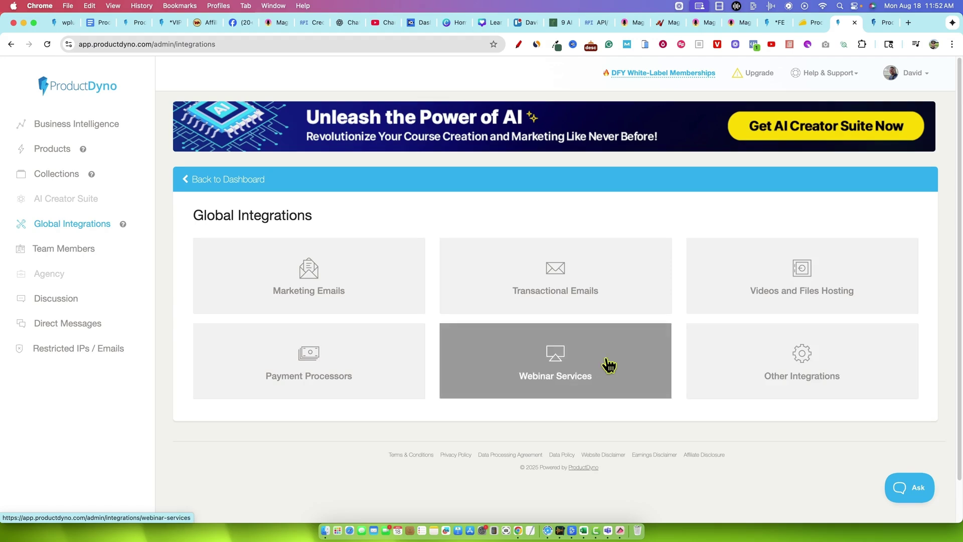
pyautogui.click(606, 340)
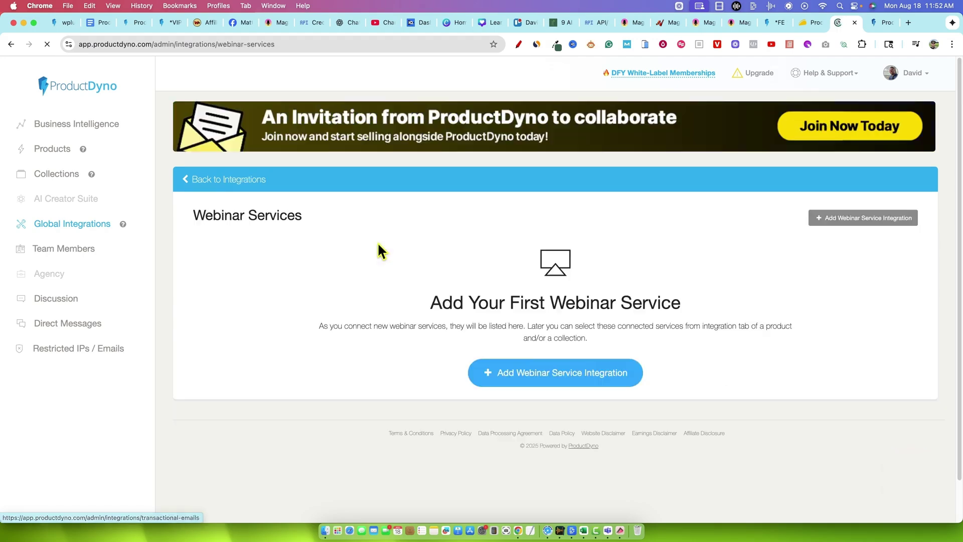
pyautogui.click(526, 372)
pyautogui.click(475, 162)
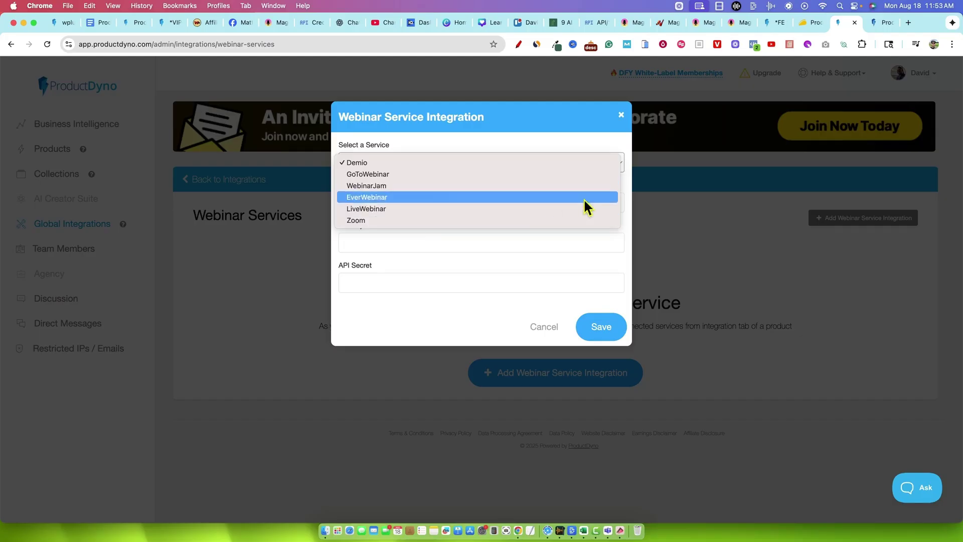
pyautogui.click(663, 225)
pyautogui.click(544, 326)
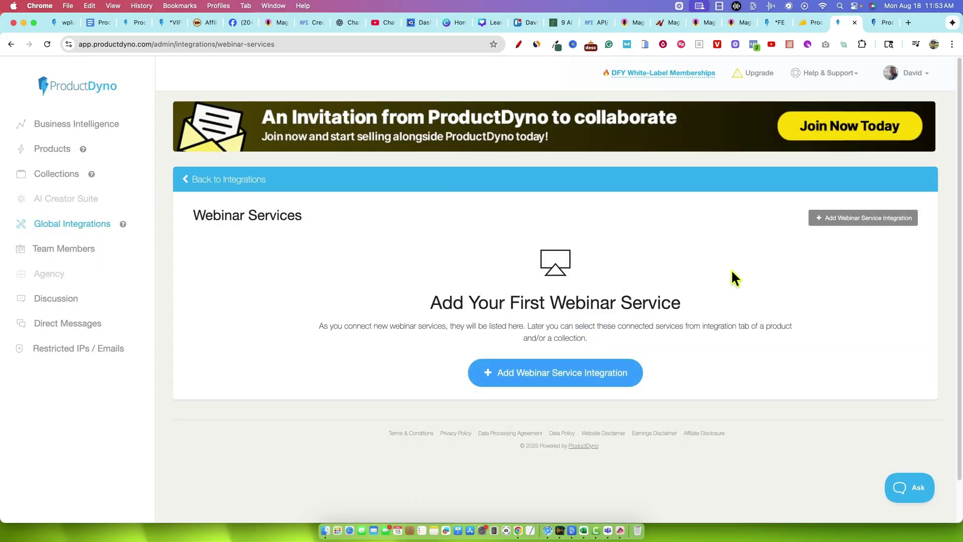
pyautogui.click(209, 189)
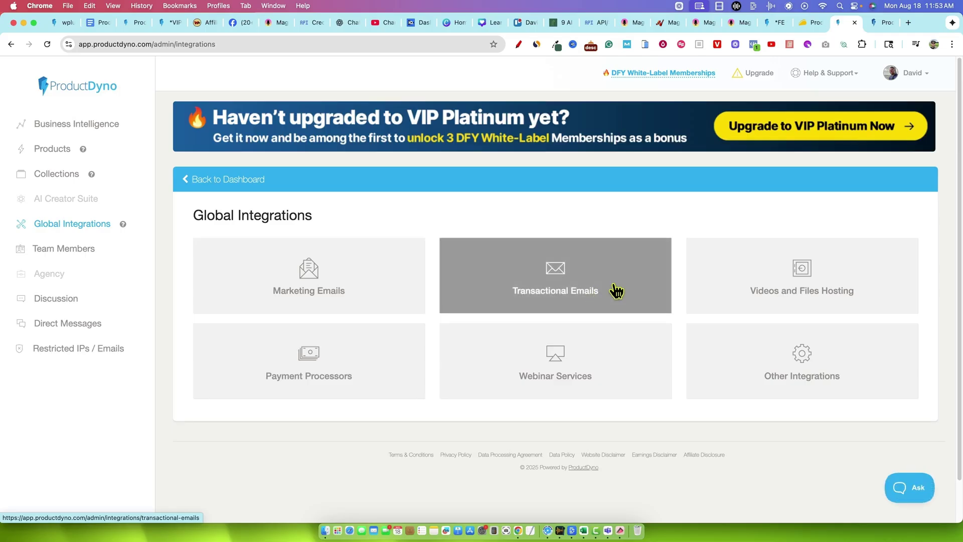
# Step: Browse the services under Add Marketing Email Integration, cancel, and go to Business Intelligence
pyautogui.click(393, 281)
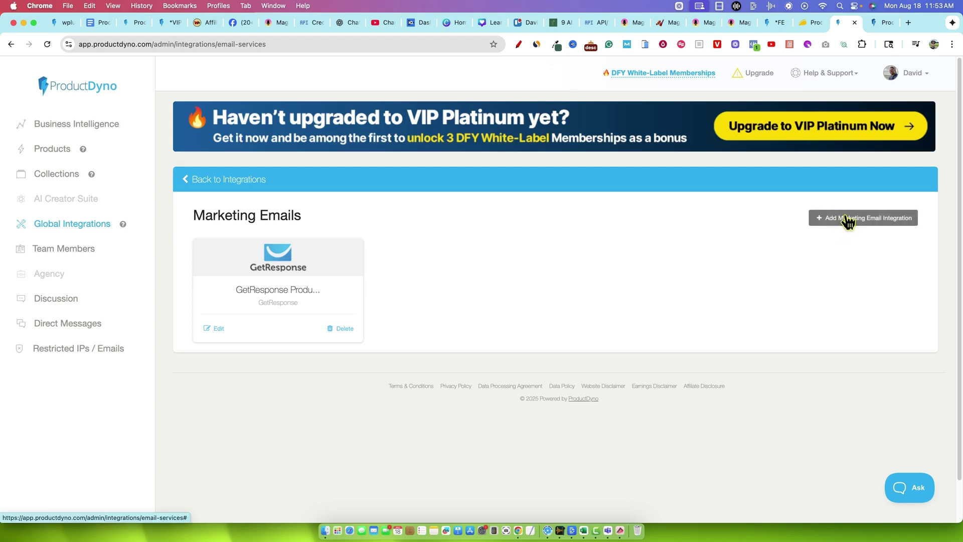
pyautogui.click(843, 225)
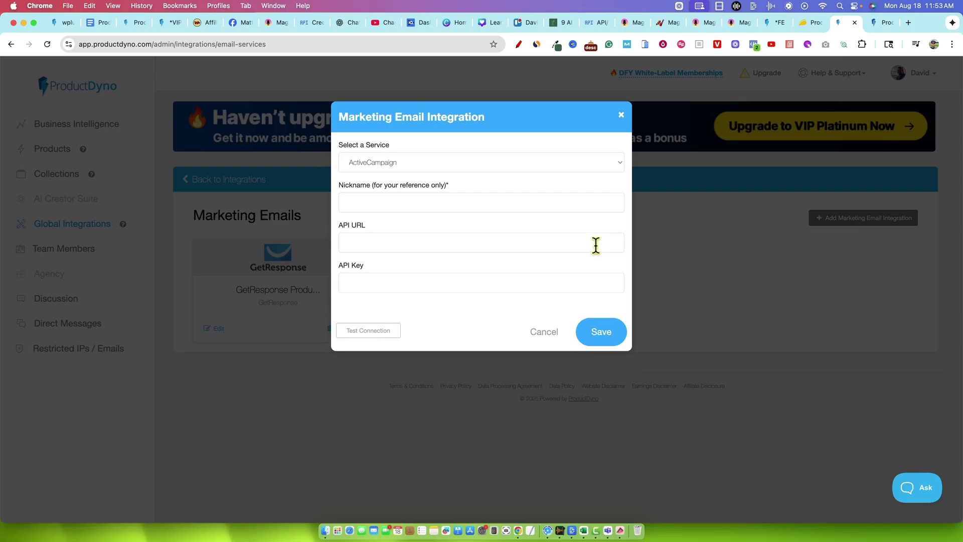
pyautogui.click(423, 164)
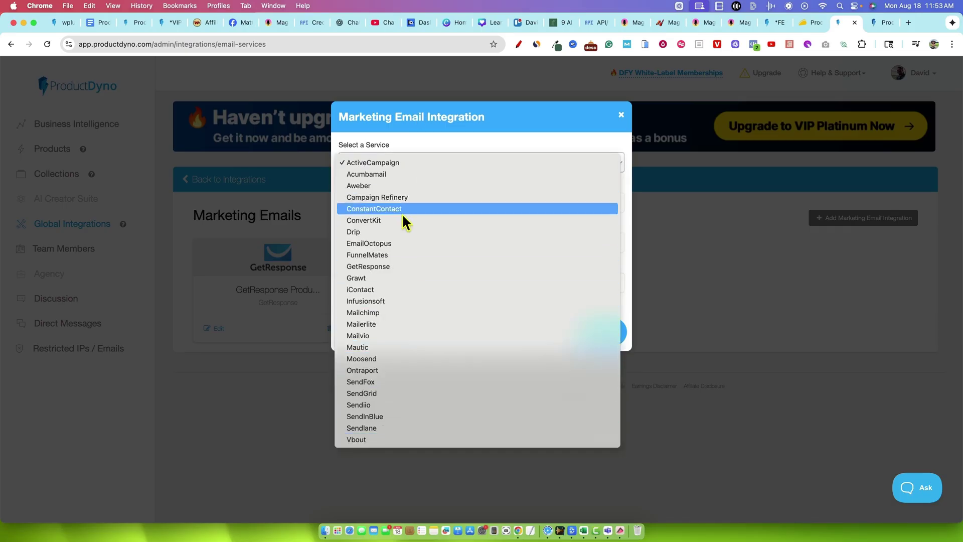
pyautogui.click(667, 228)
pyautogui.click(537, 343)
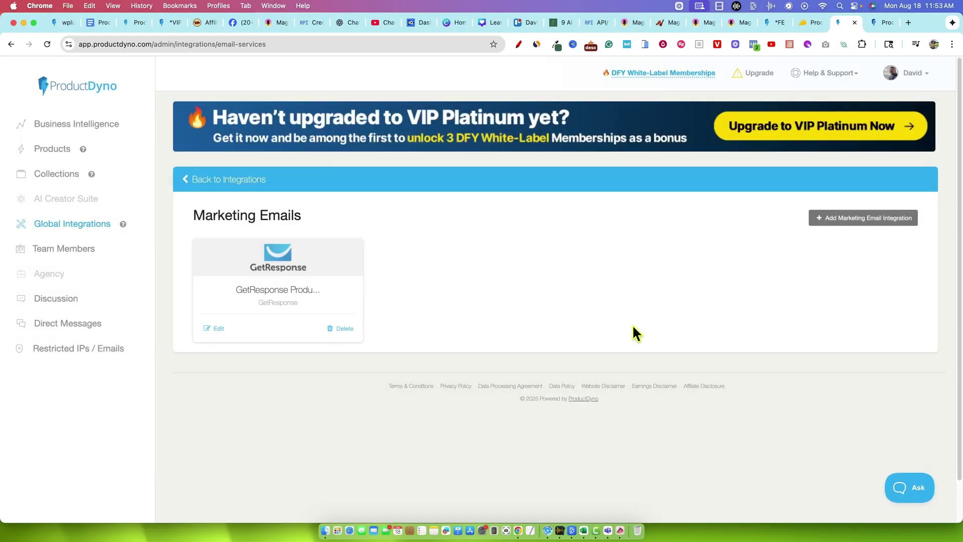
pyautogui.scroll(-2, 632, 324)
pyautogui.click(79, 131)
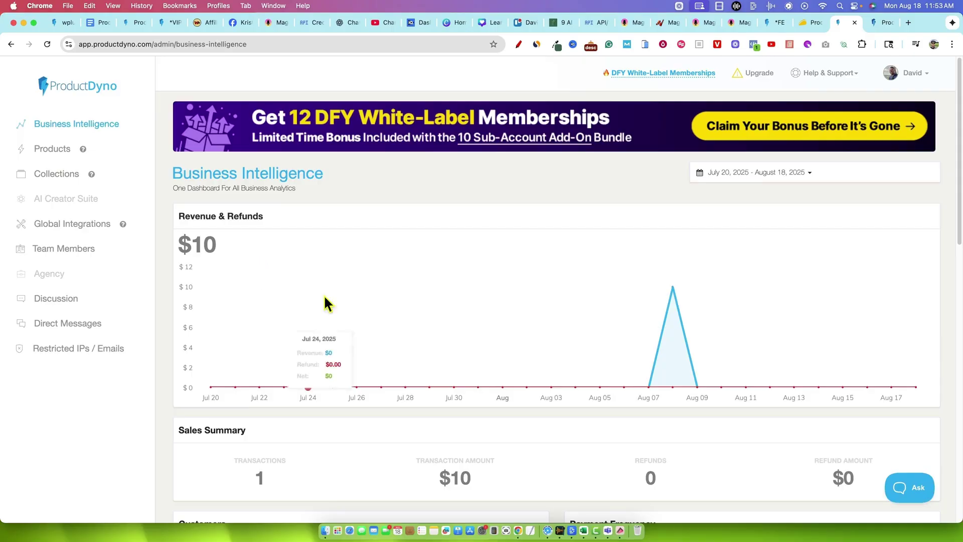
# Step: Set the dashboard date range preset to Lifetime (December 1, 2016 to August 18, 2025)
pyautogui.scroll(-1, 401, 317)
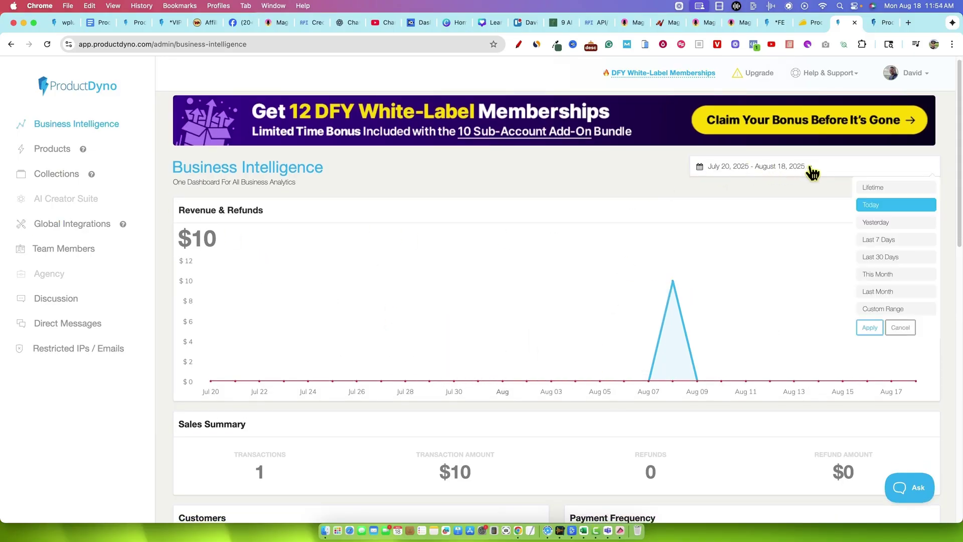
pyautogui.click(873, 187)
pyautogui.click(875, 173)
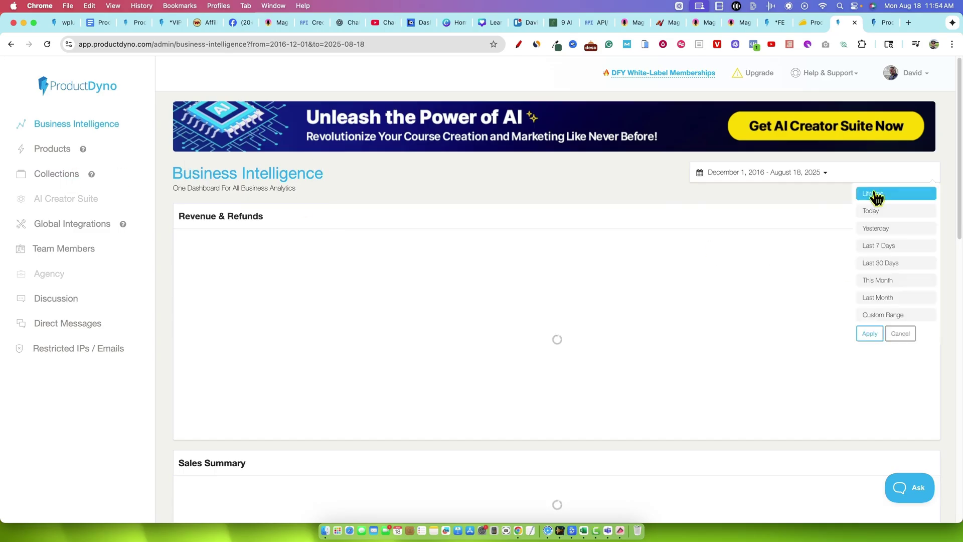
pyautogui.click(651, 178)
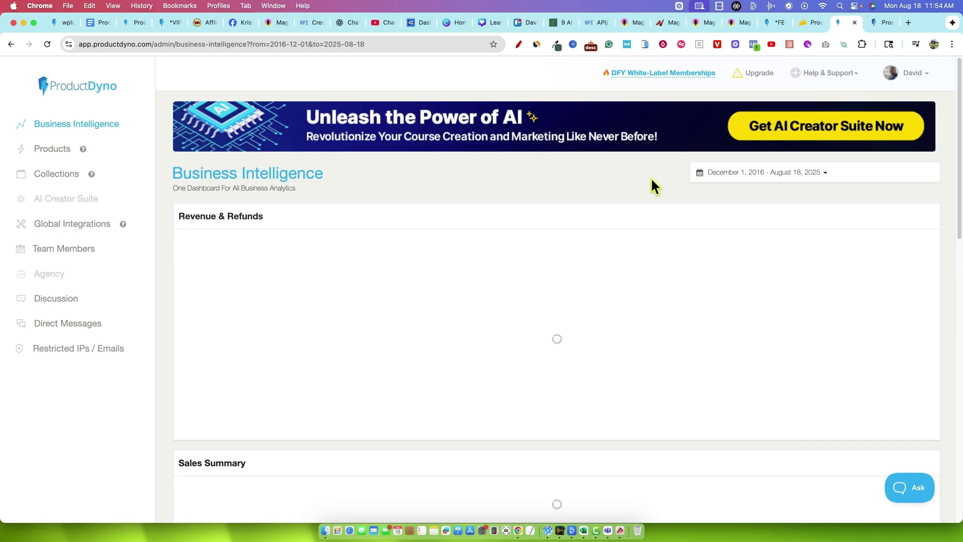
pyautogui.scroll(-3, 565, 357)
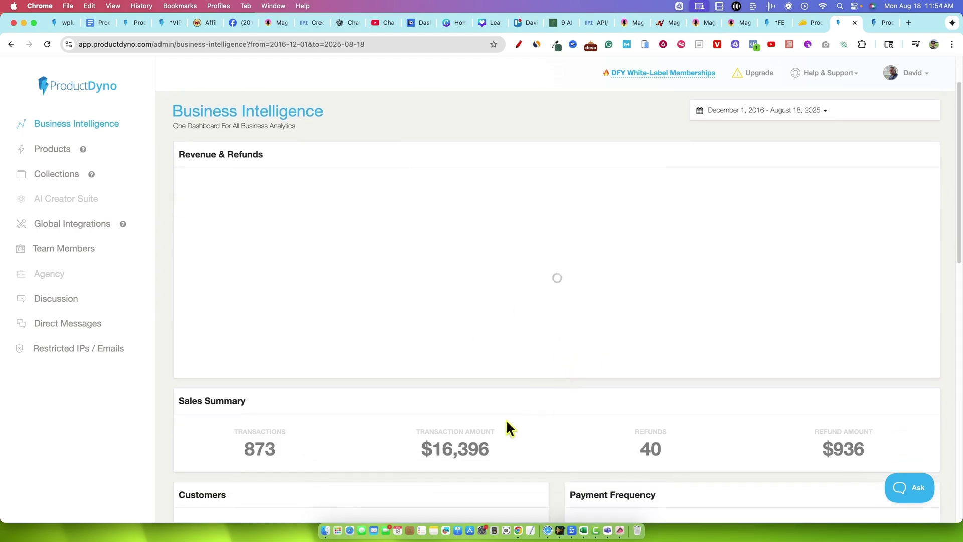
pyautogui.moveTo(430, 450); pyautogui.dragTo(496, 450)
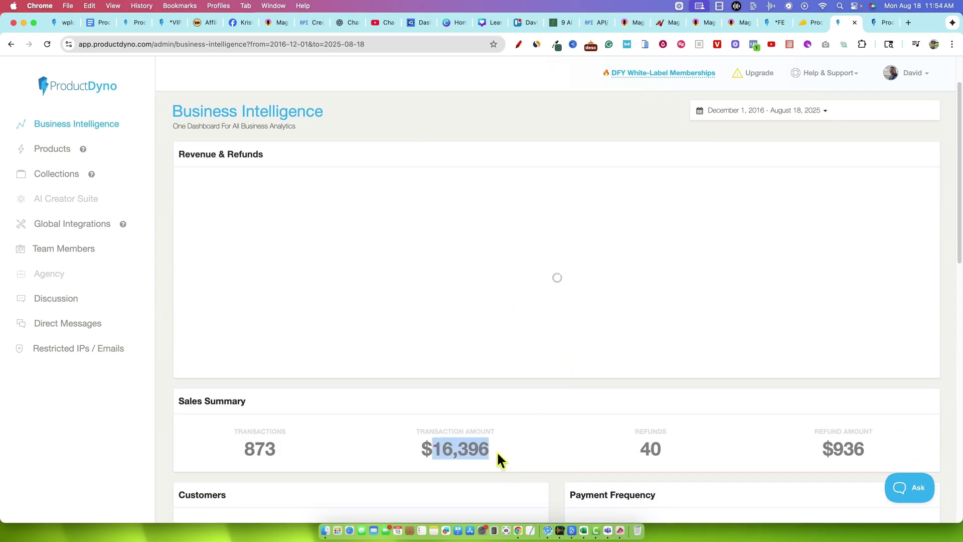
pyautogui.moveTo(241, 449); pyautogui.dragTo(272, 449)
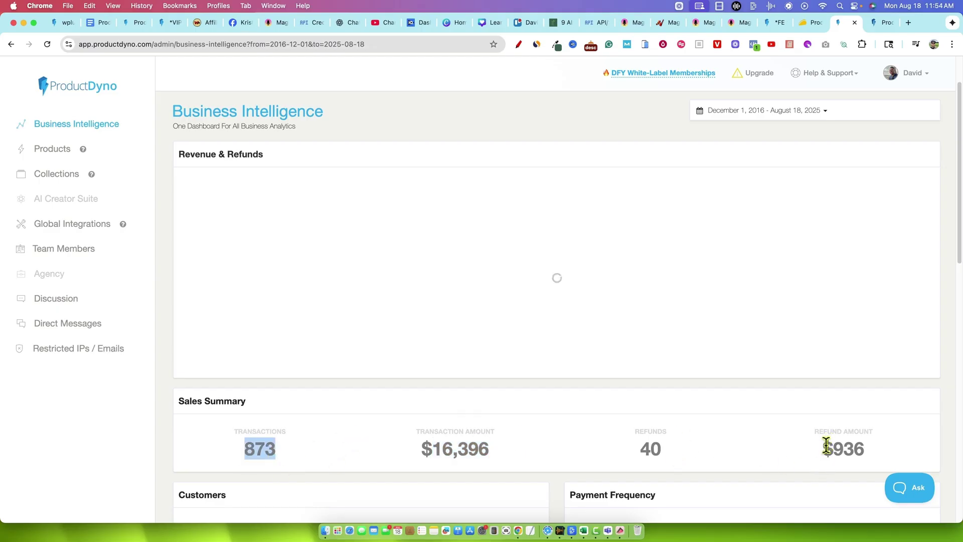
pyautogui.moveTo(823, 448); pyautogui.dragTo(869, 447)
pyautogui.click(803, 432)
pyautogui.scroll(-5, 591, 411)
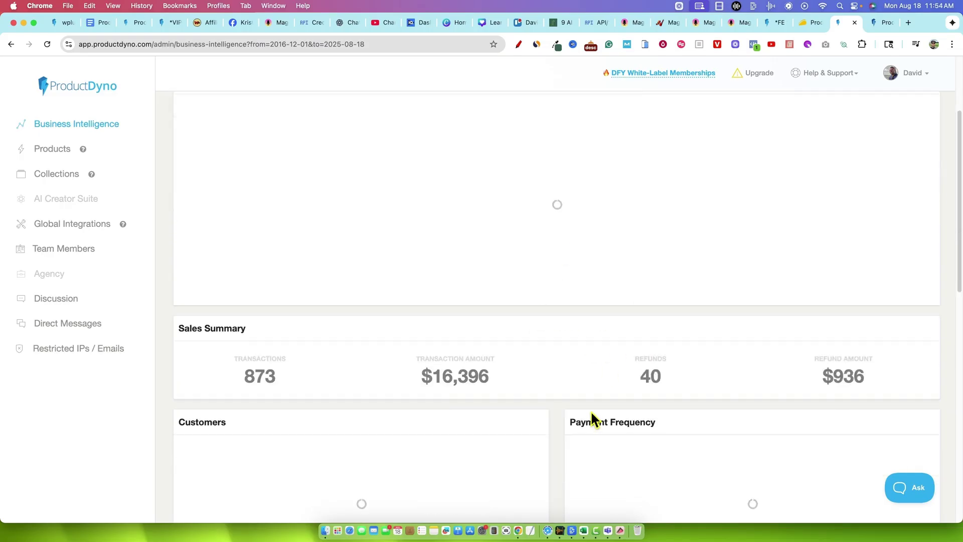
pyautogui.scroll(-3, 563, 419)
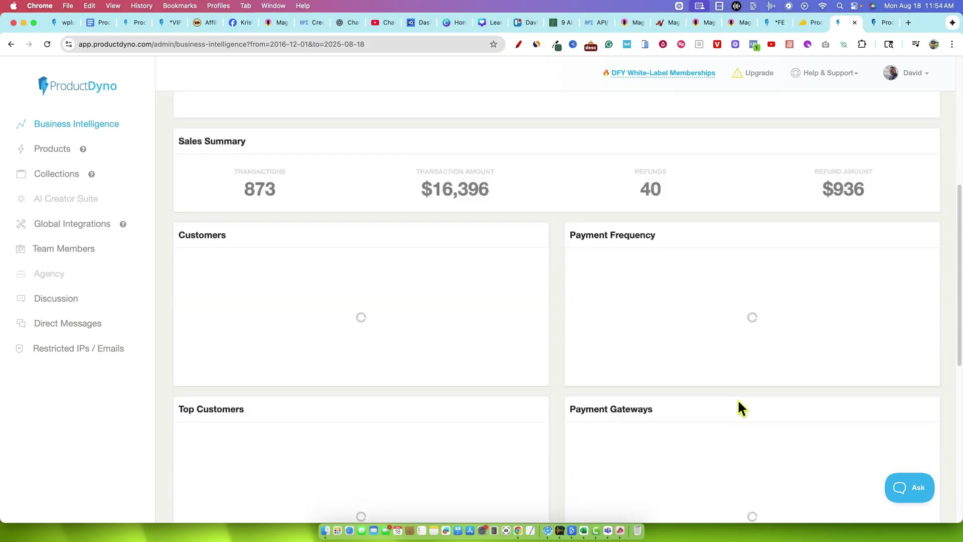
pyautogui.scroll(-6, 317, 393)
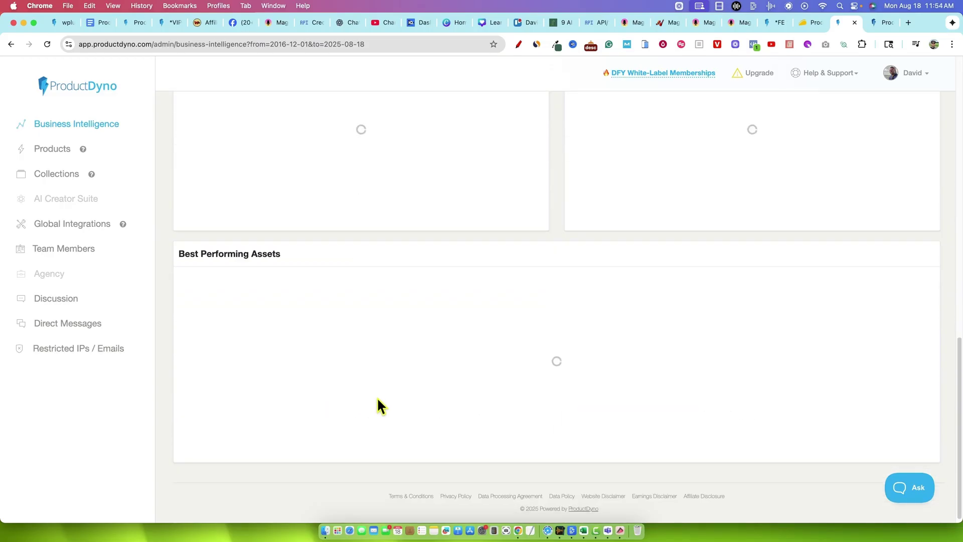
pyautogui.scroll(4, 389, 348)
pyautogui.scroll(-1, 425, 372)
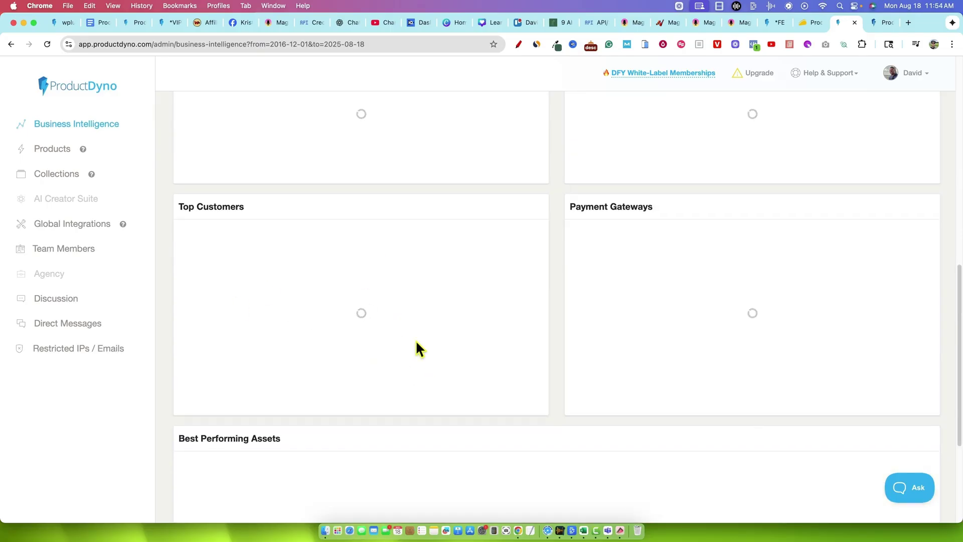
pyautogui.scroll(-3, 404, 382)
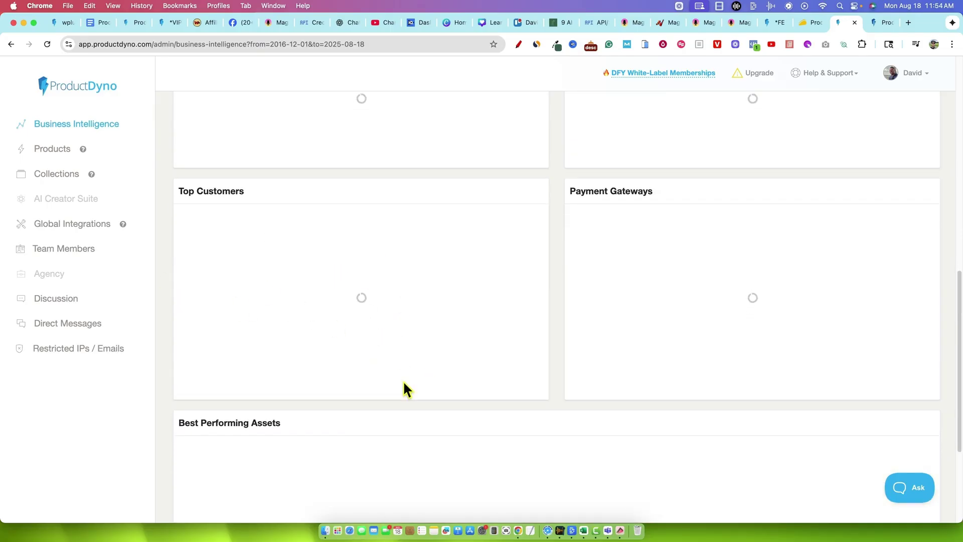
pyautogui.scroll(-1, 421, 374)
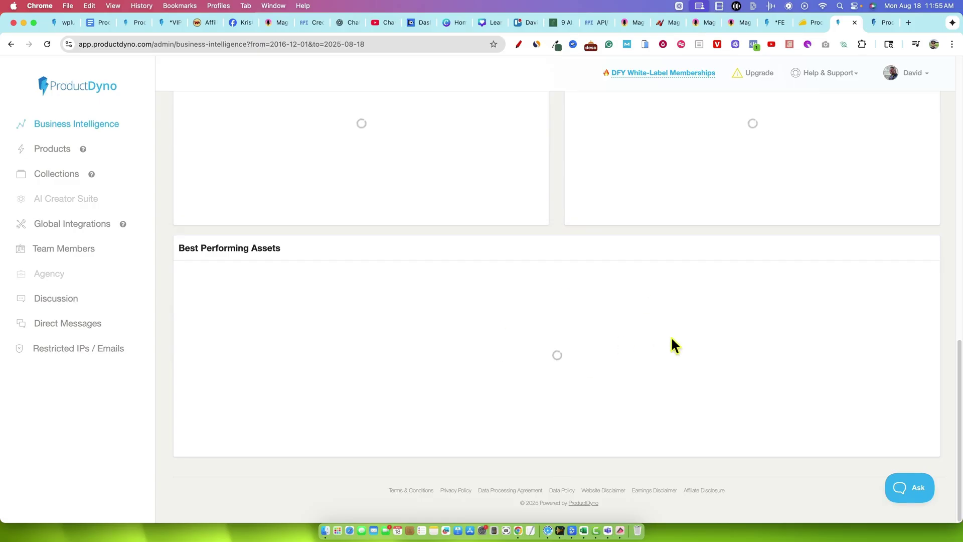
pyautogui.scroll(15, 523, 390)
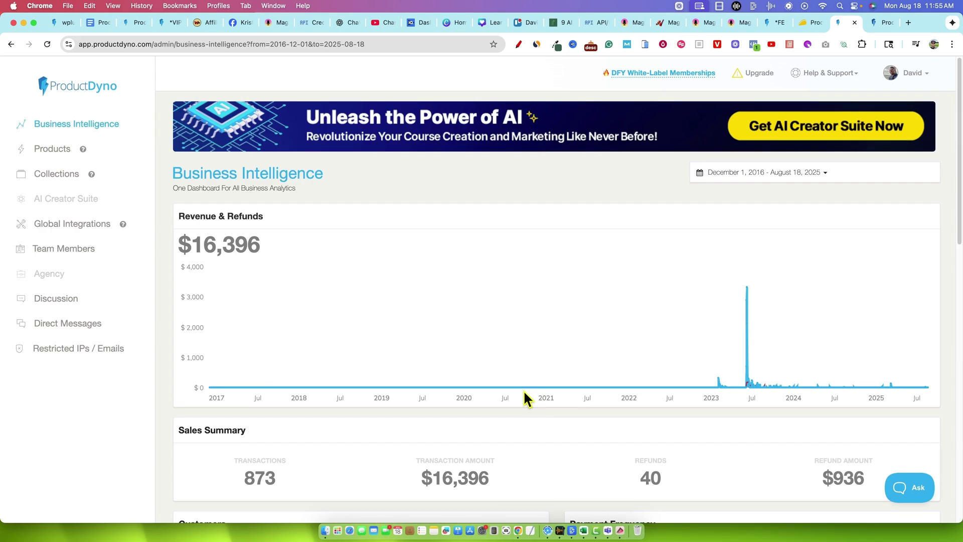
pyautogui.moveTo(747, 383)
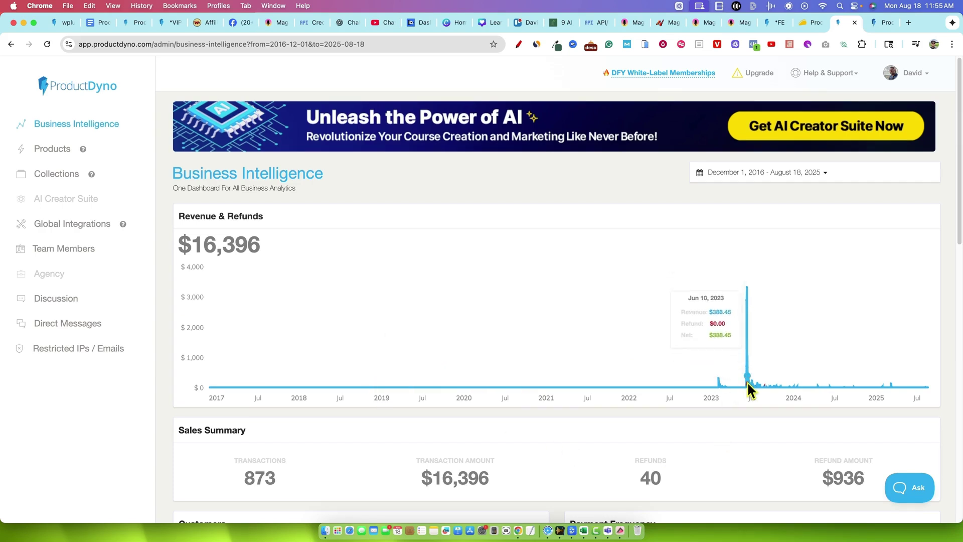
pyautogui.moveTo(747, 287)
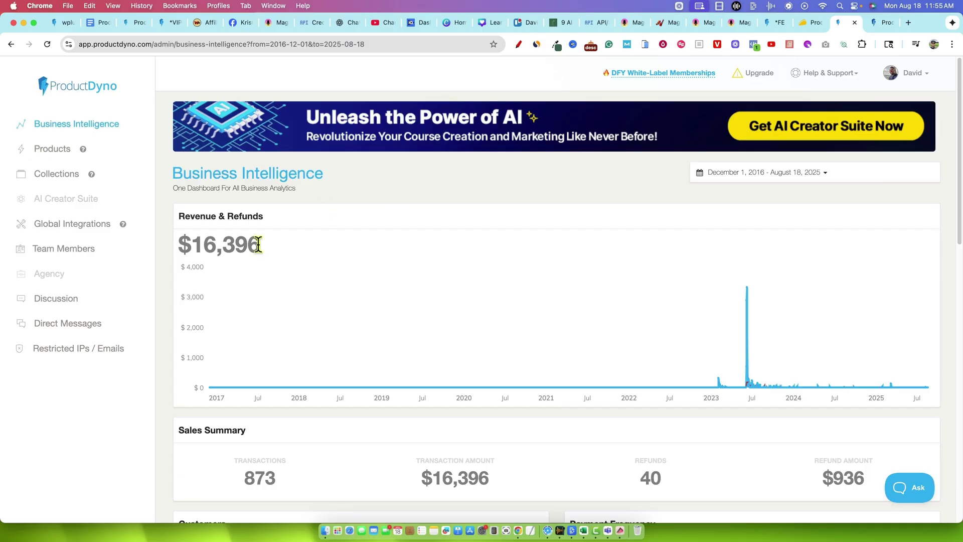
pyautogui.moveTo(258, 244); pyautogui.dragTo(189, 217)
pyautogui.click(308, 256)
pyautogui.scroll(-5, 312, 316)
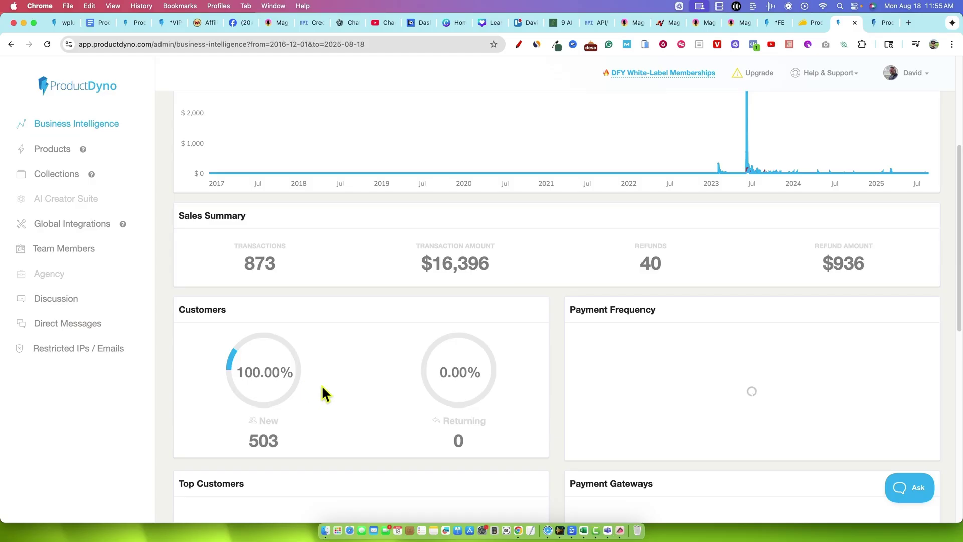
pyautogui.press('super+r')
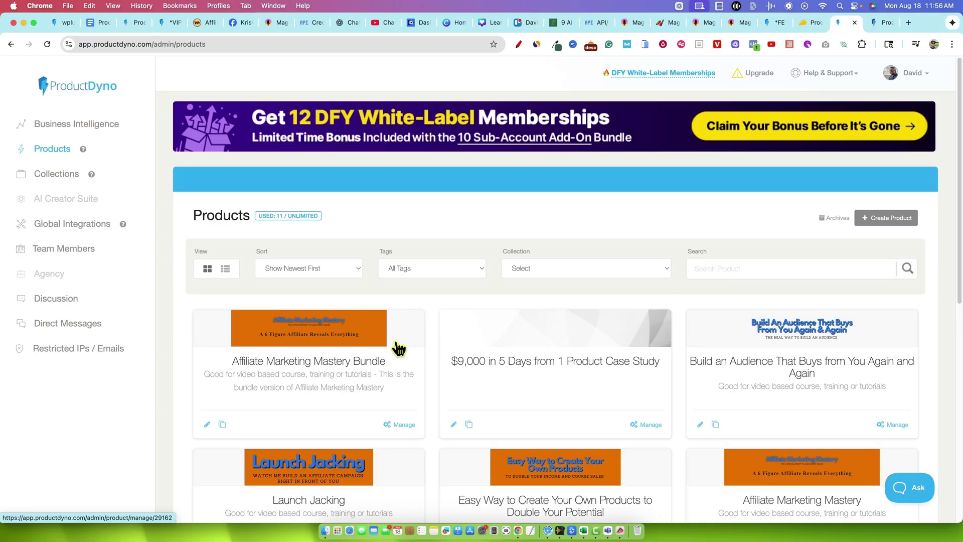
# Step: Open the tutorial library listing and expand all Payment Processors tutorials
pyautogui.click(872, 23)
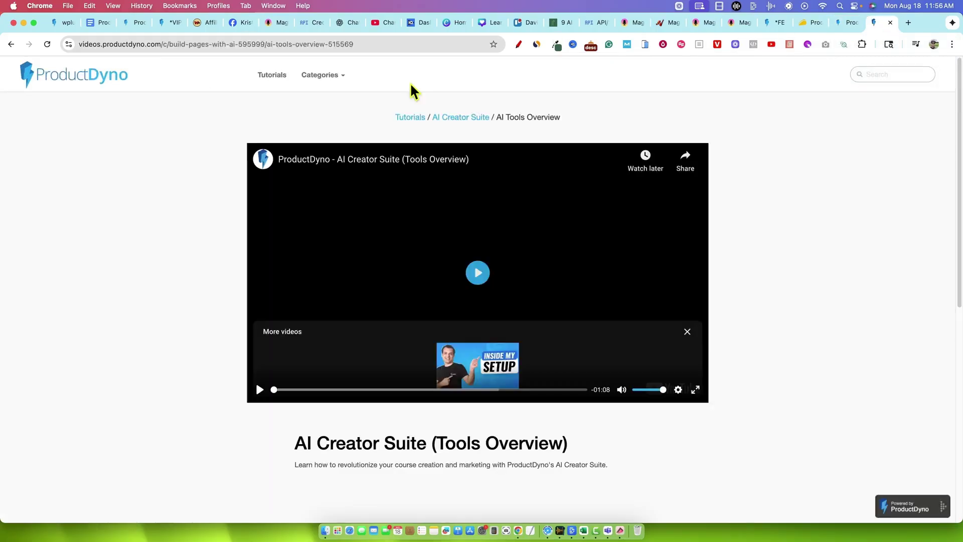
pyautogui.click(449, 122)
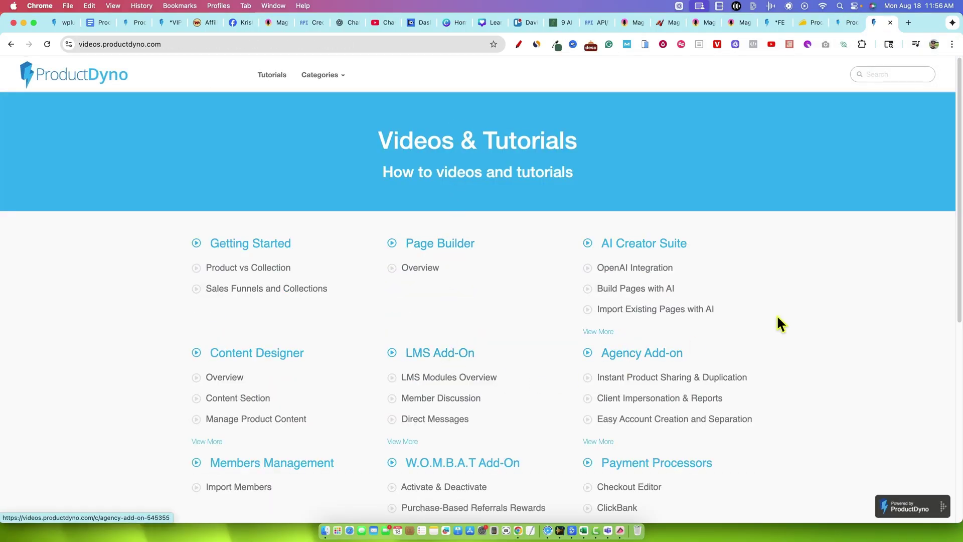
pyautogui.scroll(-10, 777, 314)
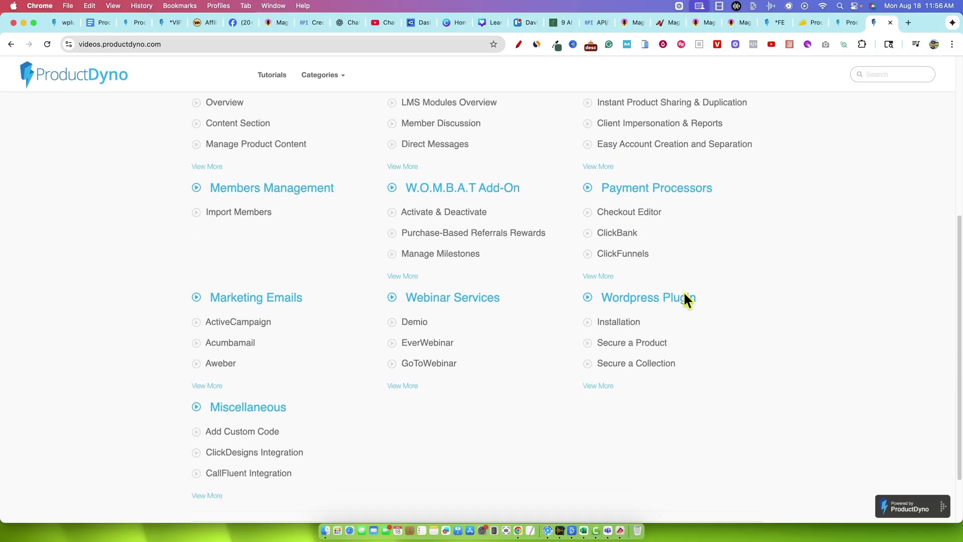
pyautogui.scroll(-3, 686, 299)
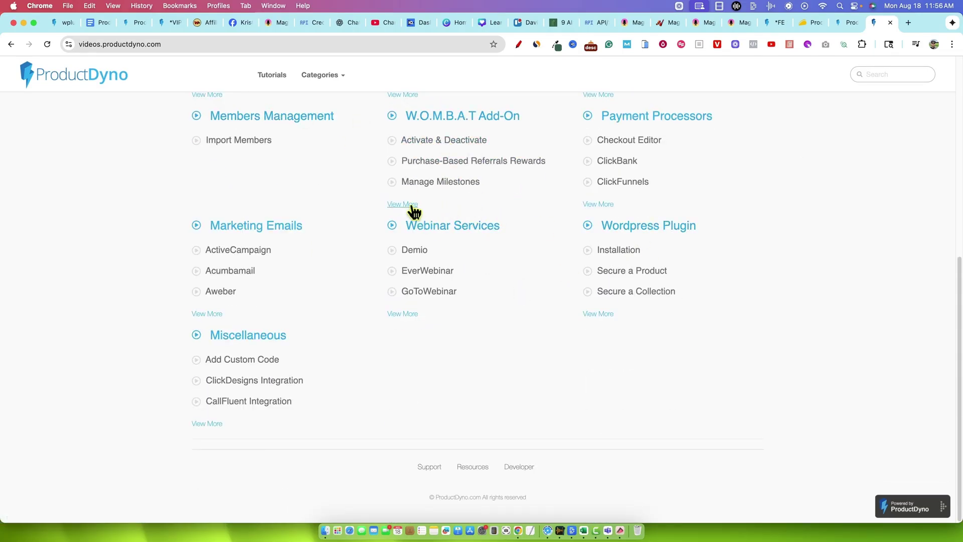
pyautogui.click(600, 204)
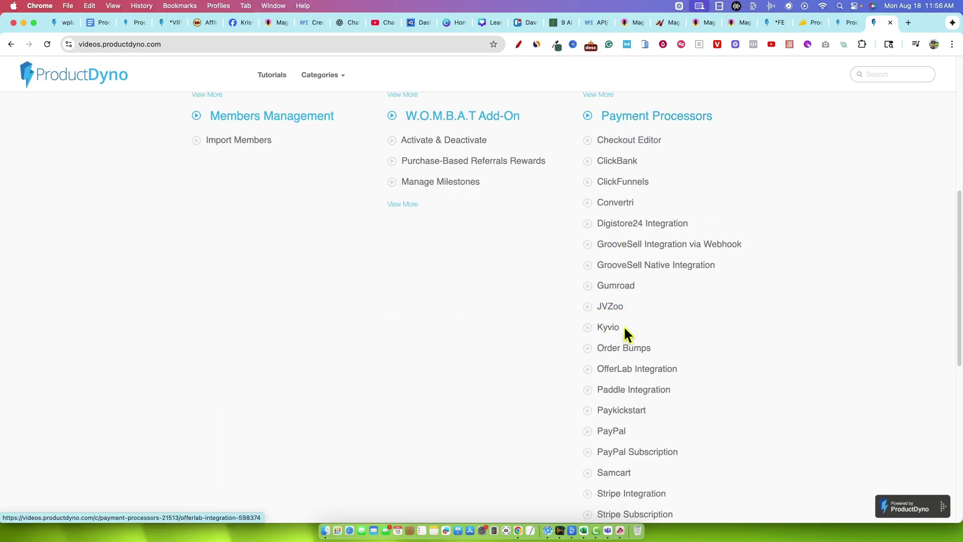
pyautogui.scroll(-1, 610, 332)
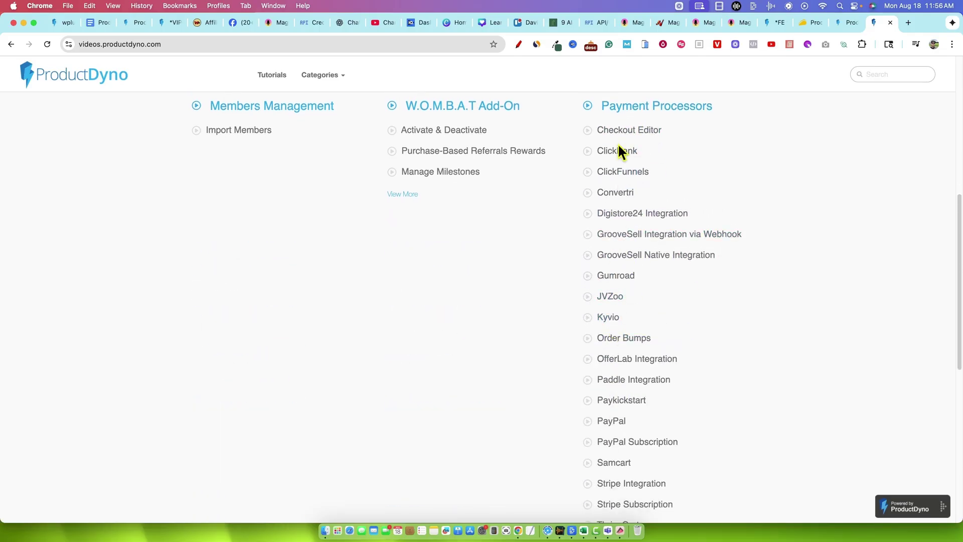
pyautogui.scroll(4, 637, 404)
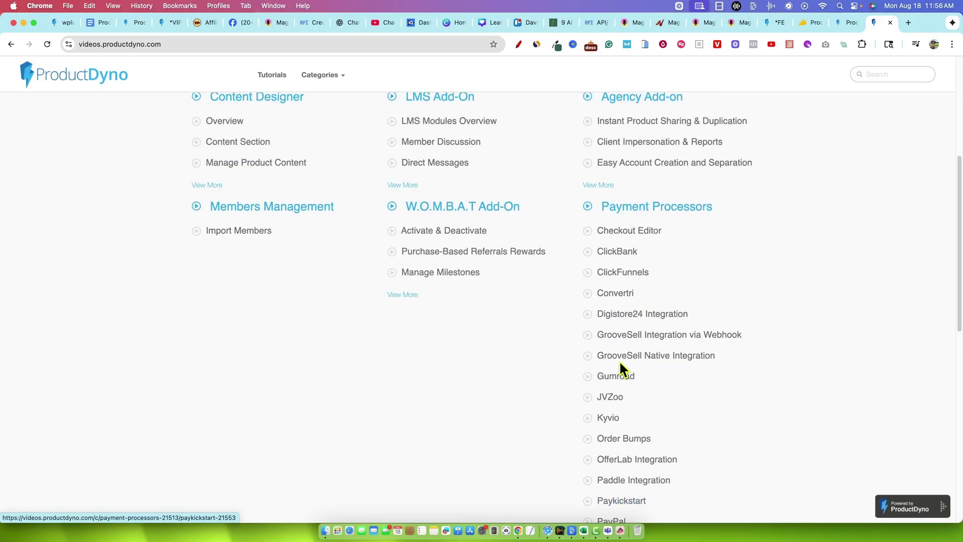
# Step: Expand the Agency Add-on, Content Designer and AI Creator Suite tutorial lists, then return to admin Products
pyautogui.click(599, 185)
pyautogui.scroll(5, 460, 92)
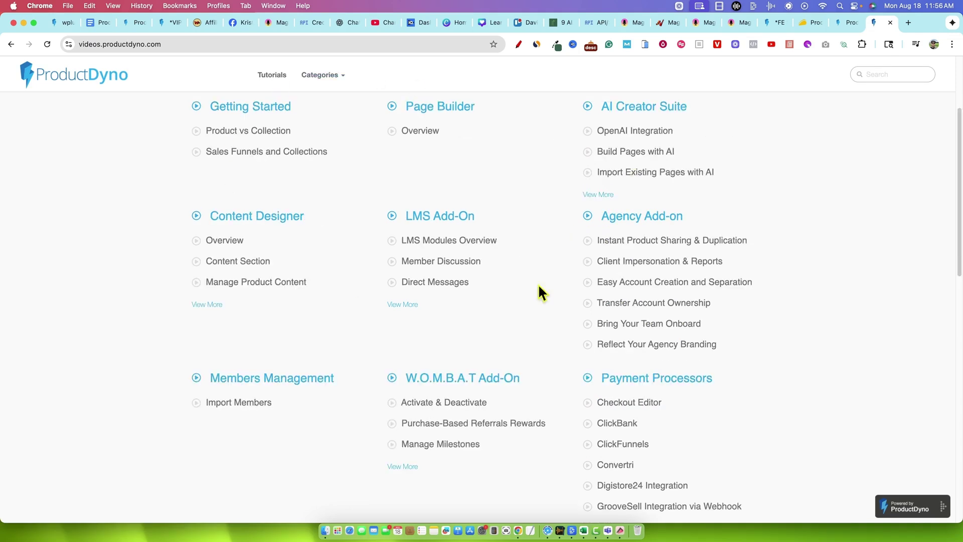
pyautogui.click(208, 307)
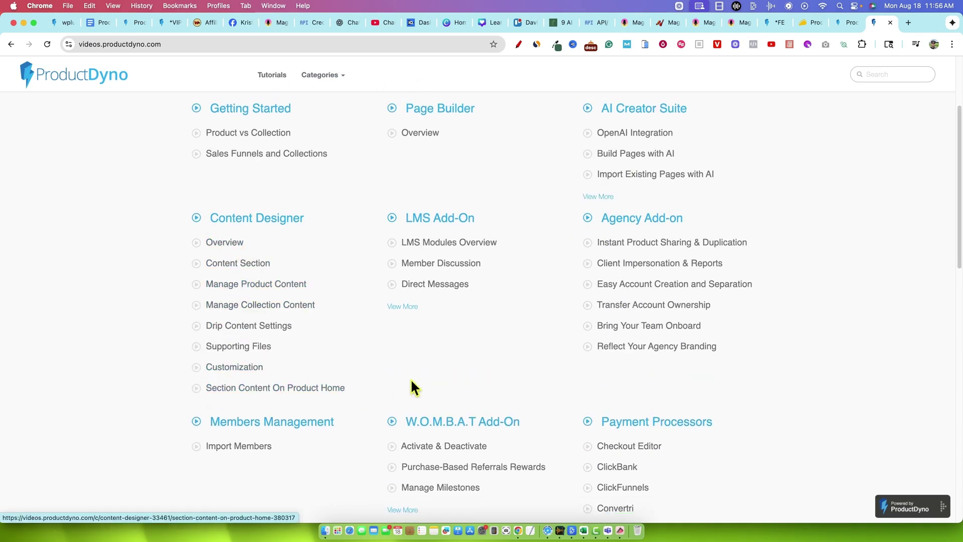
pyautogui.scroll(5, 414, 381)
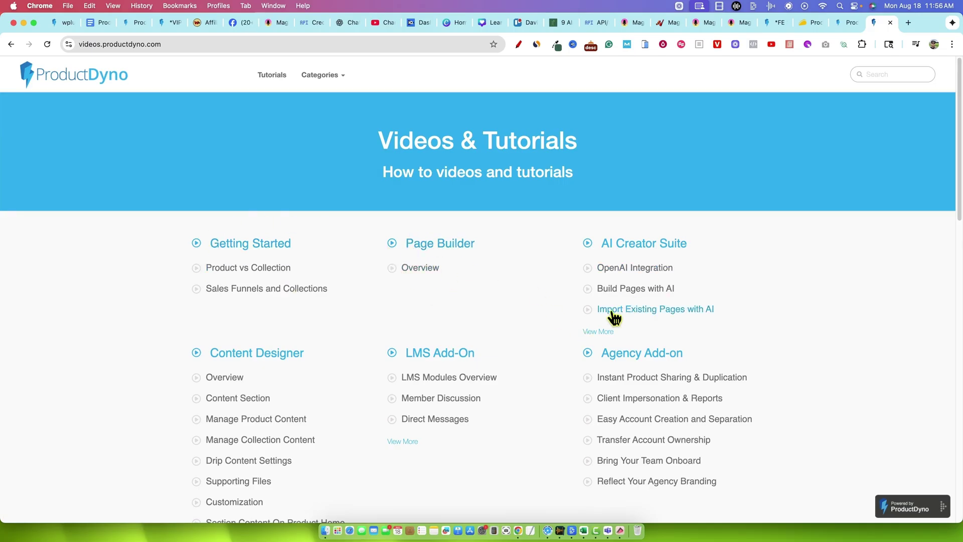
pyautogui.click(600, 332)
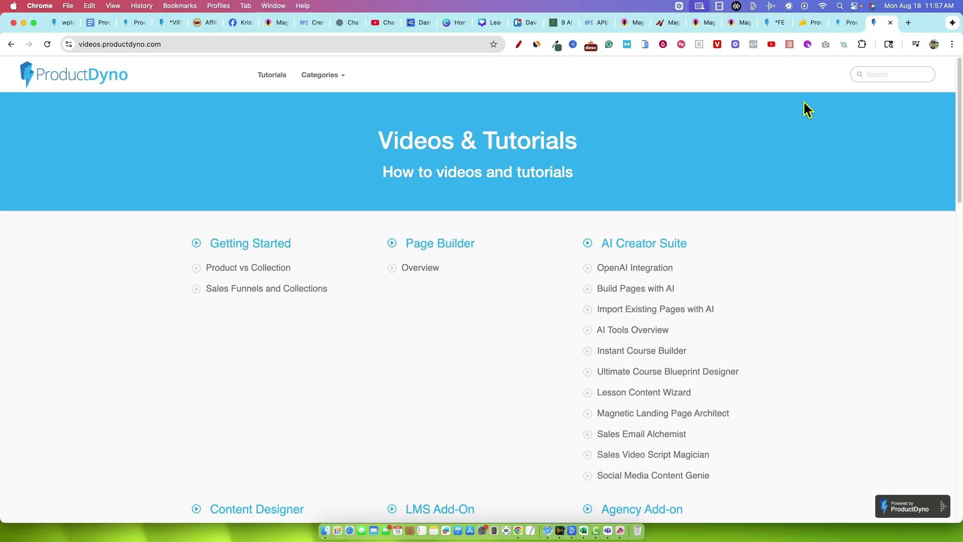
pyautogui.click(840, 26)
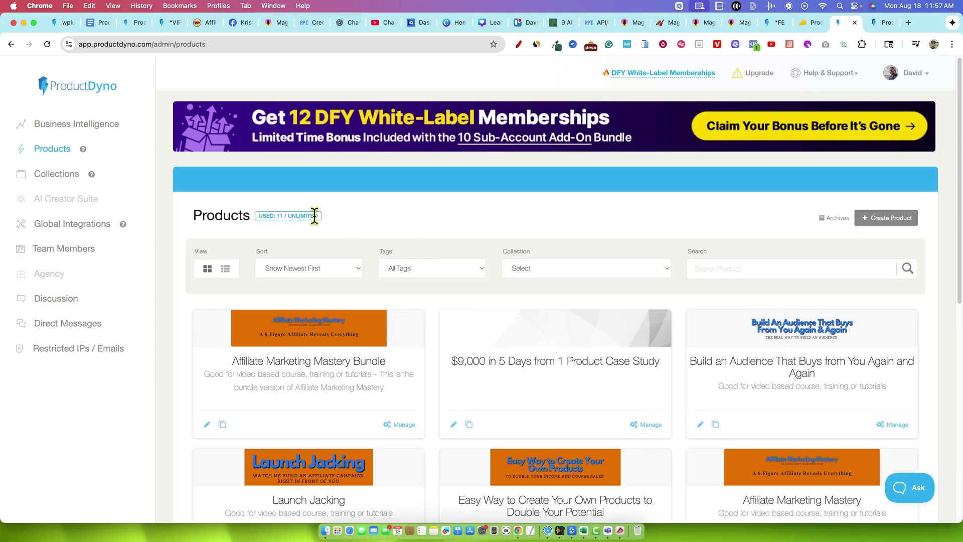
# Step: Scroll through the product cards on the Products page, then open Collections
pyautogui.doubleClick(195, 216)
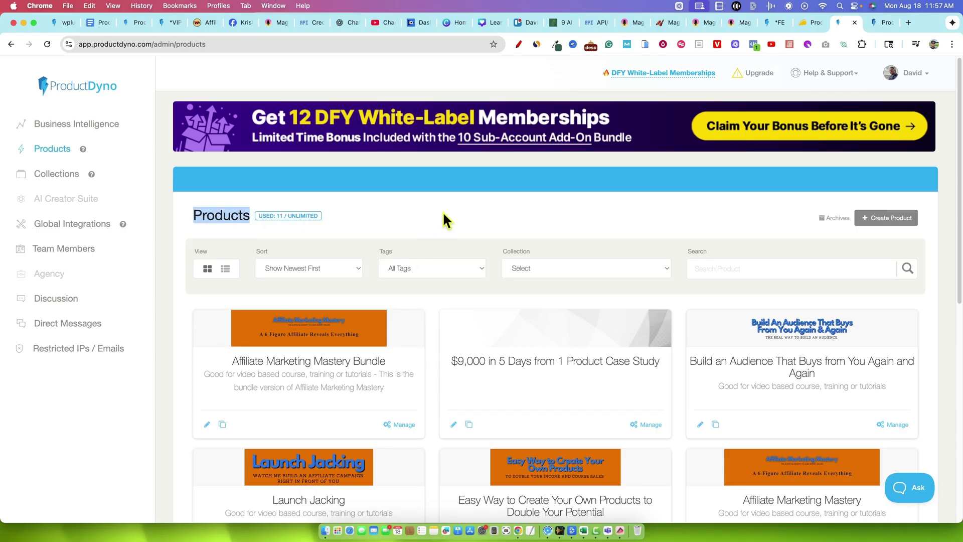
pyautogui.click(449, 224)
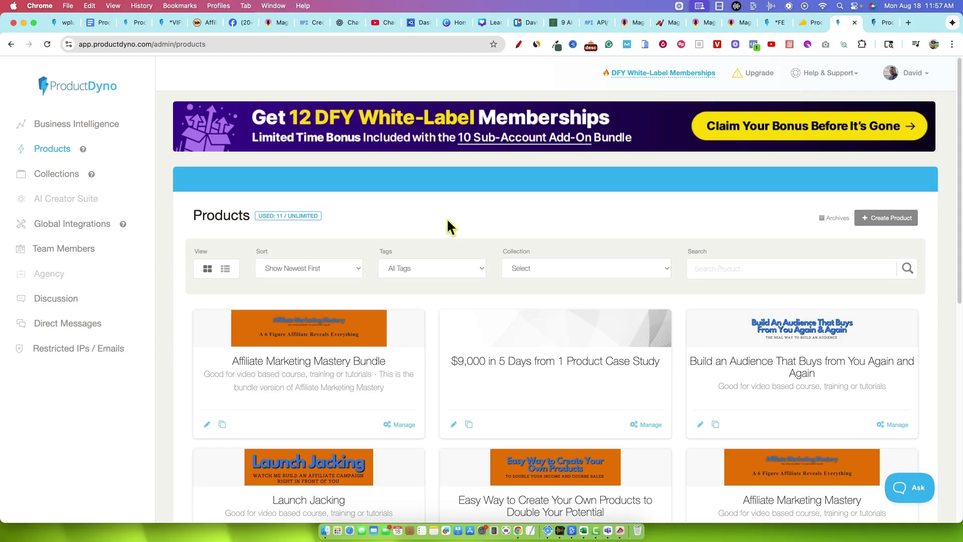
pyautogui.scroll(-3, 600, 411)
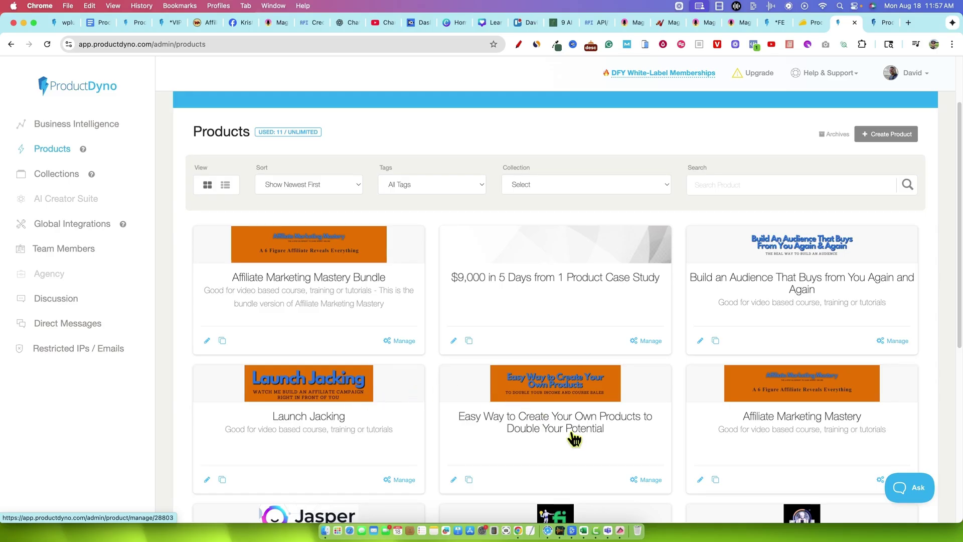
pyautogui.scroll(-3, 806, 426)
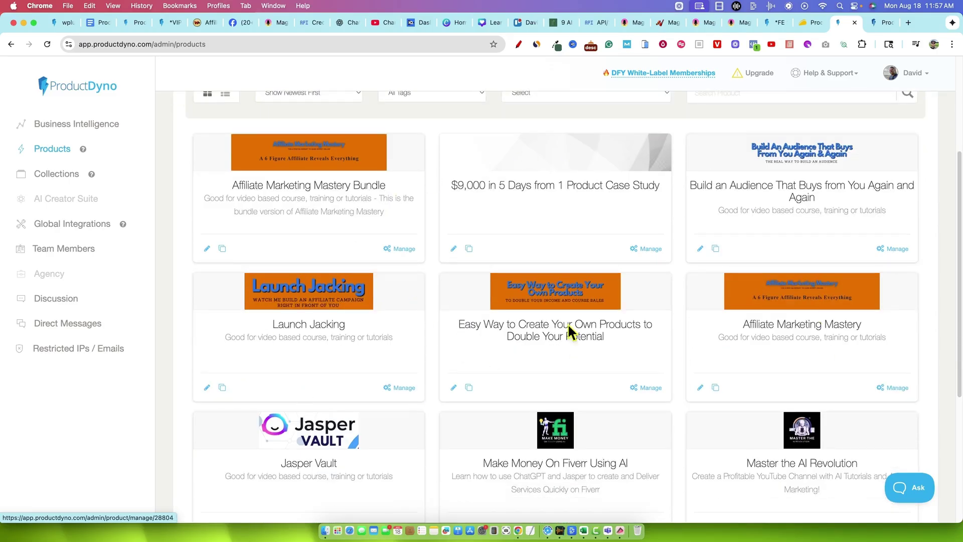
pyautogui.scroll(-5, 387, 241)
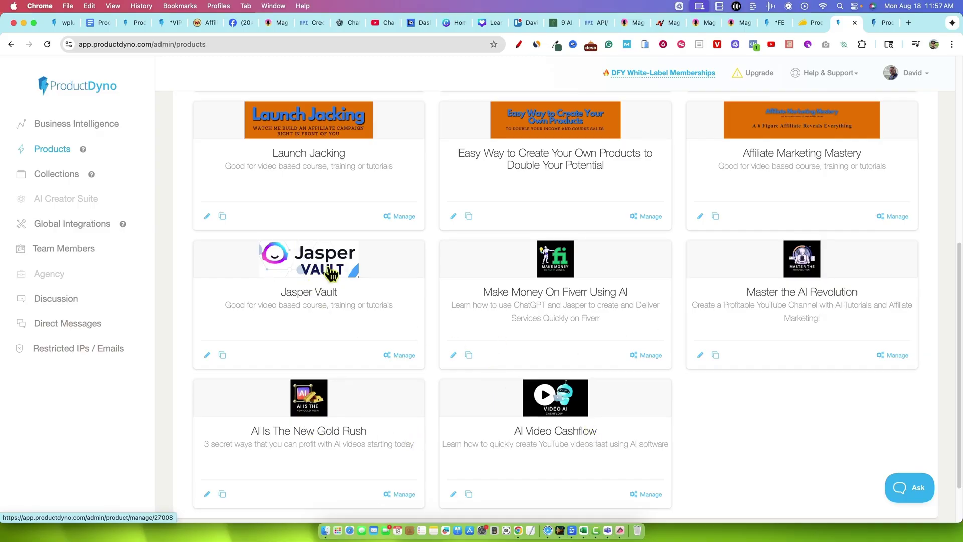
pyautogui.scroll(10, 281, 231)
pyautogui.click(56, 174)
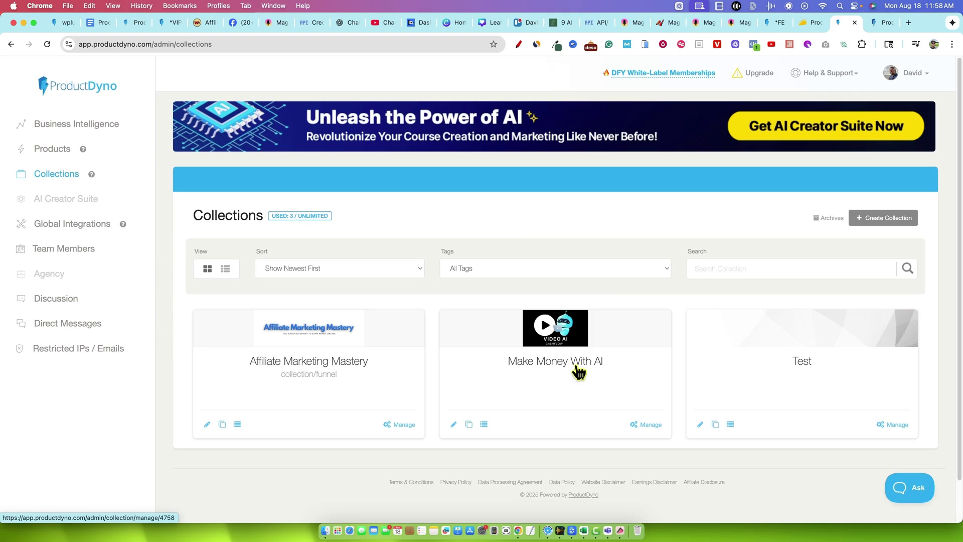
# Step: Open the Affiliate Marketing Mastery collection and scroll through its feature tiles
pyautogui.click(319, 371)
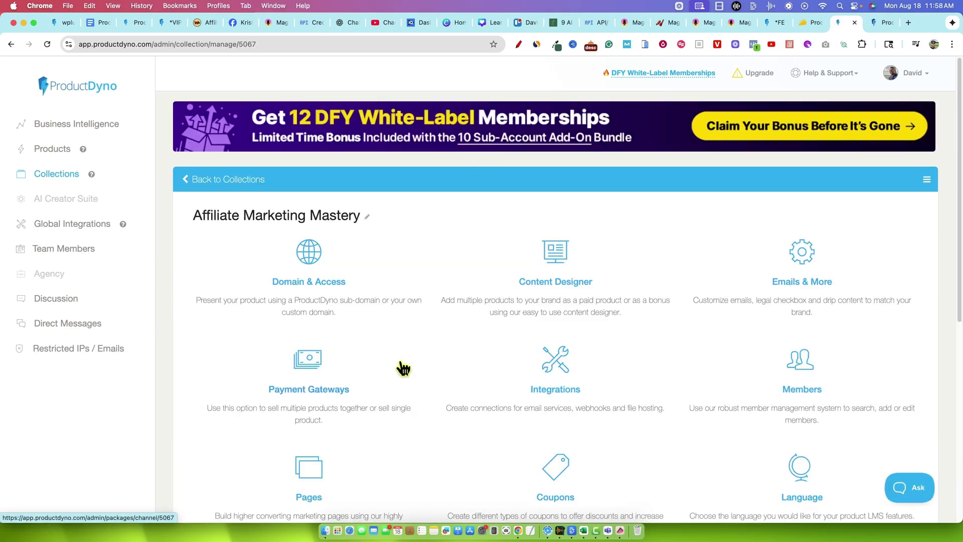
pyautogui.scroll(-7, 406, 374)
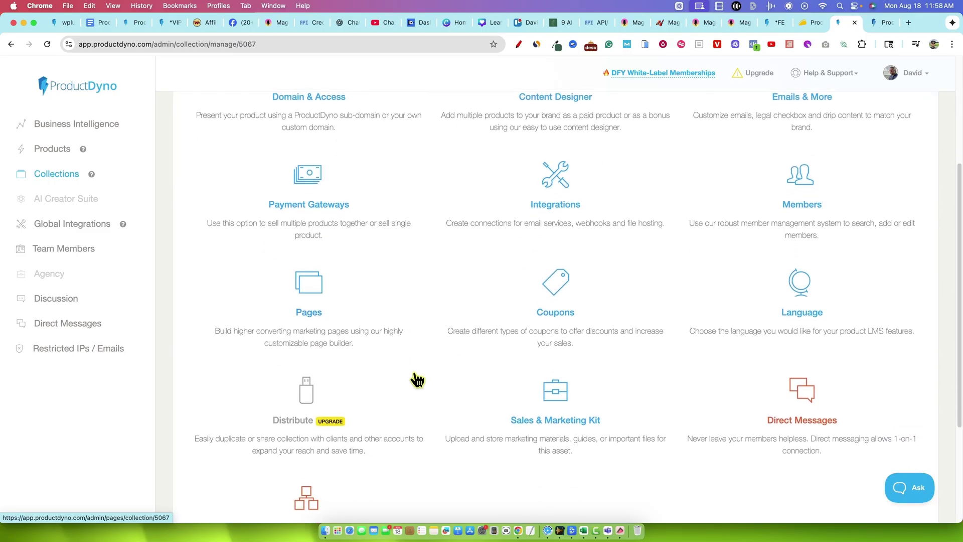
pyautogui.scroll(5, 417, 381)
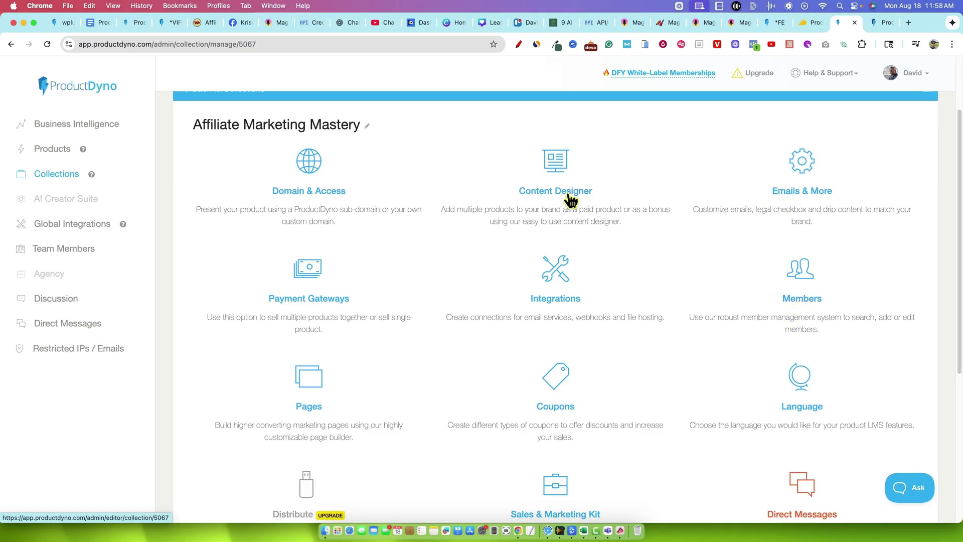
pyautogui.scroll(-2, 386, 399)
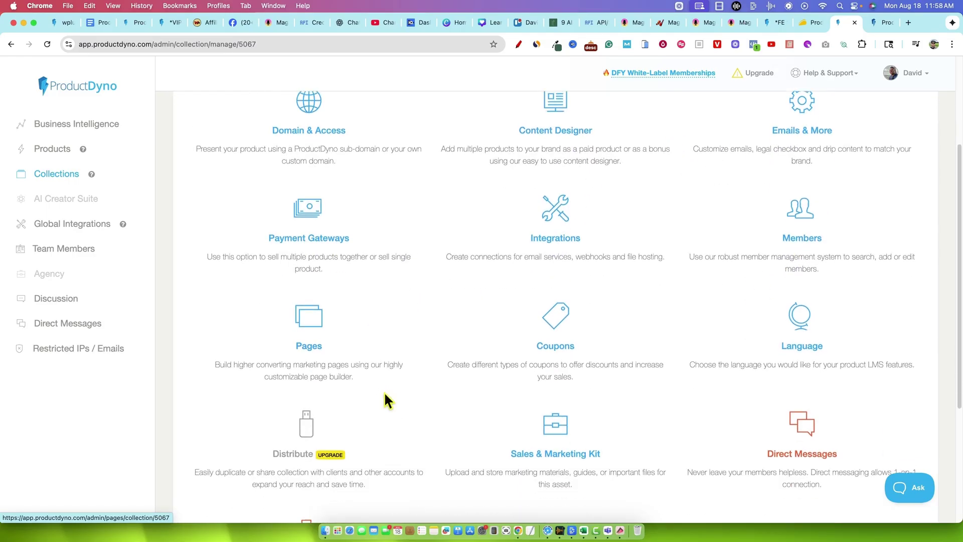
pyautogui.scroll(-1, 723, 357)
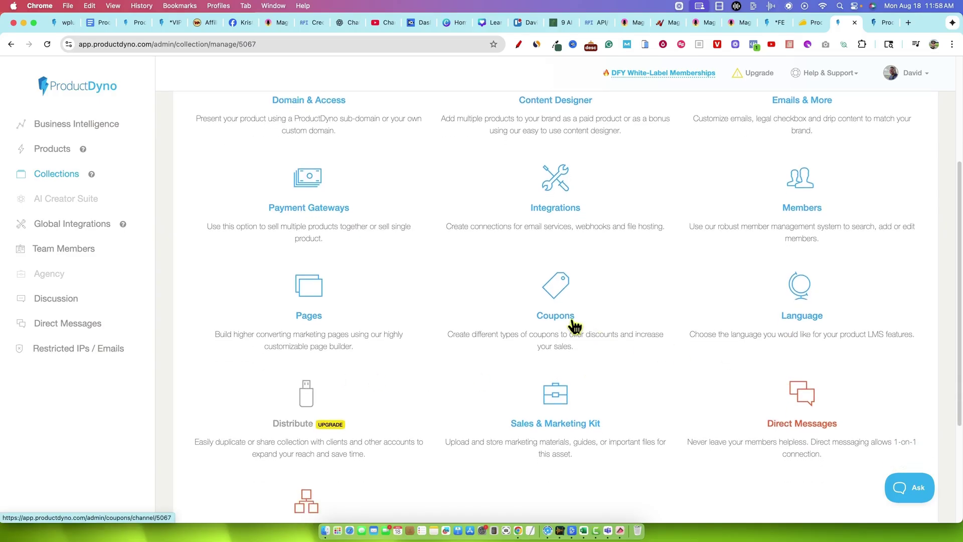
pyautogui.scroll(-1, 531, 362)
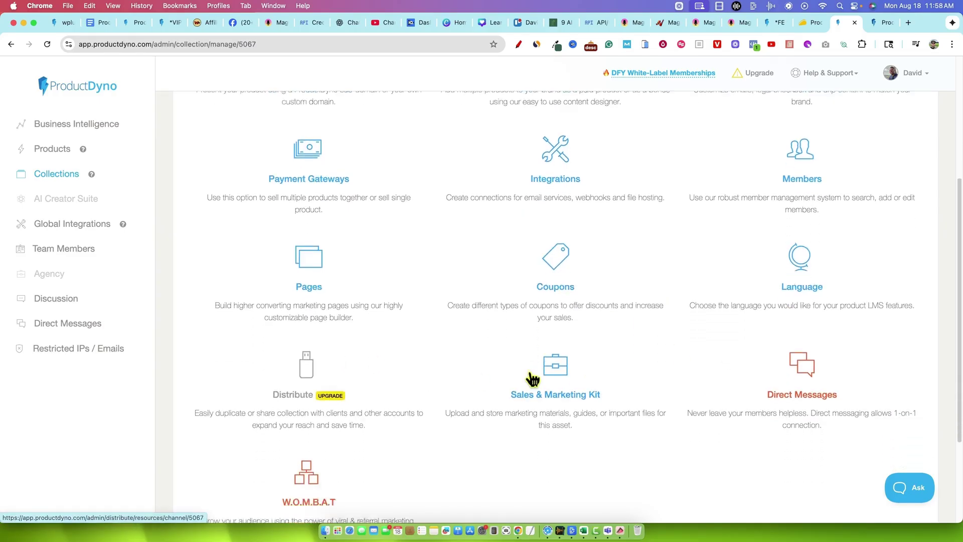
pyautogui.scroll(-3, 577, 378)
pyautogui.scroll(-2, 577, 371)
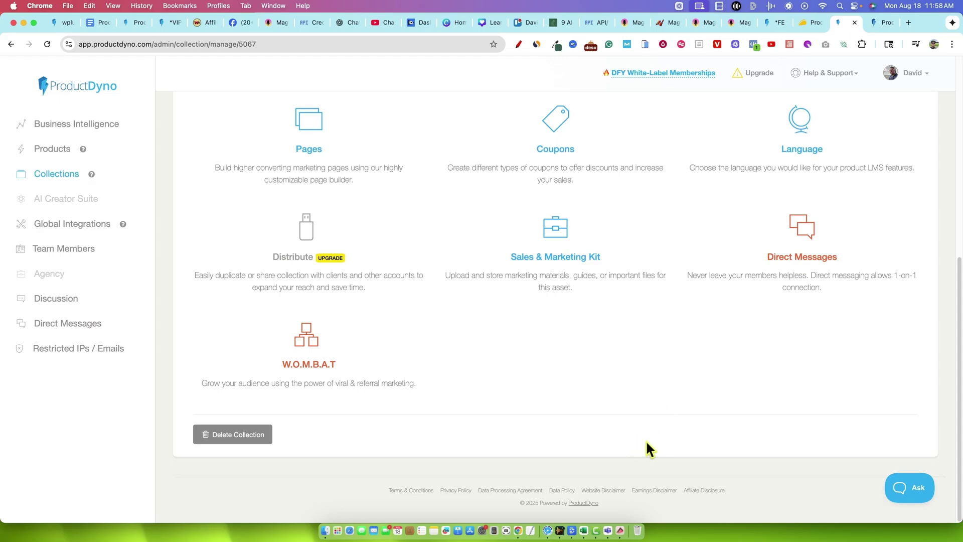
pyautogui.scroll(10, 563, 437)
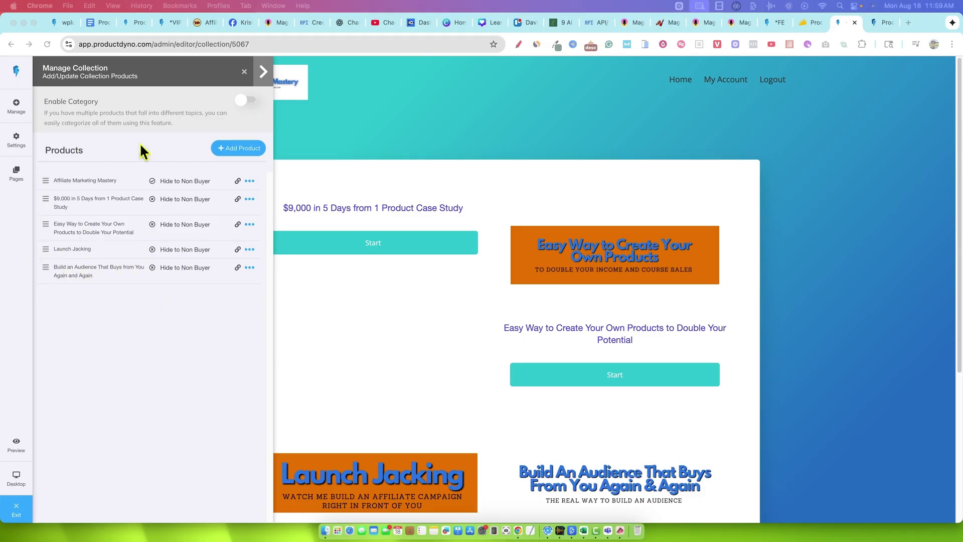
# Step: Start adding a product to the collection, browse the selectable products, then cancel and close the panel
pyautogui.click(226, 150)
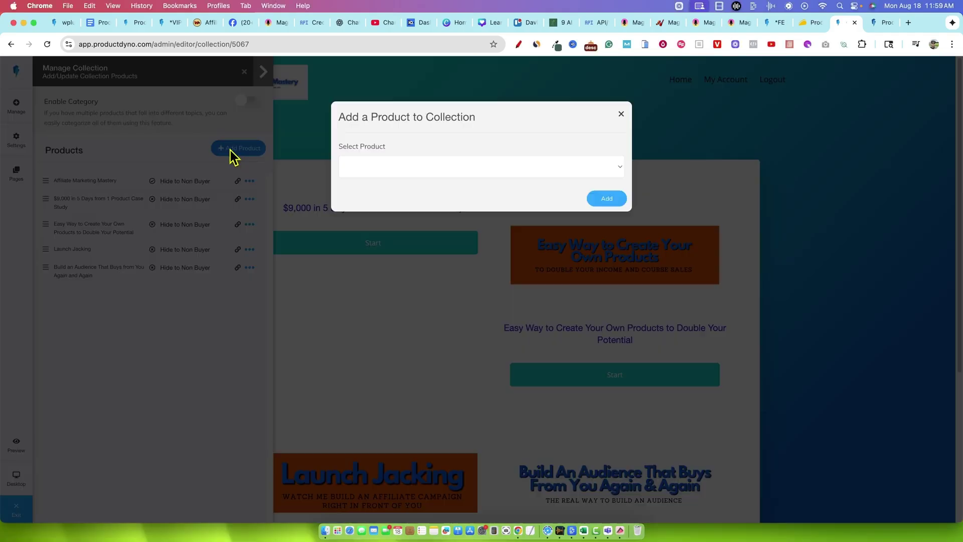
pyautogui.click(404, 167)
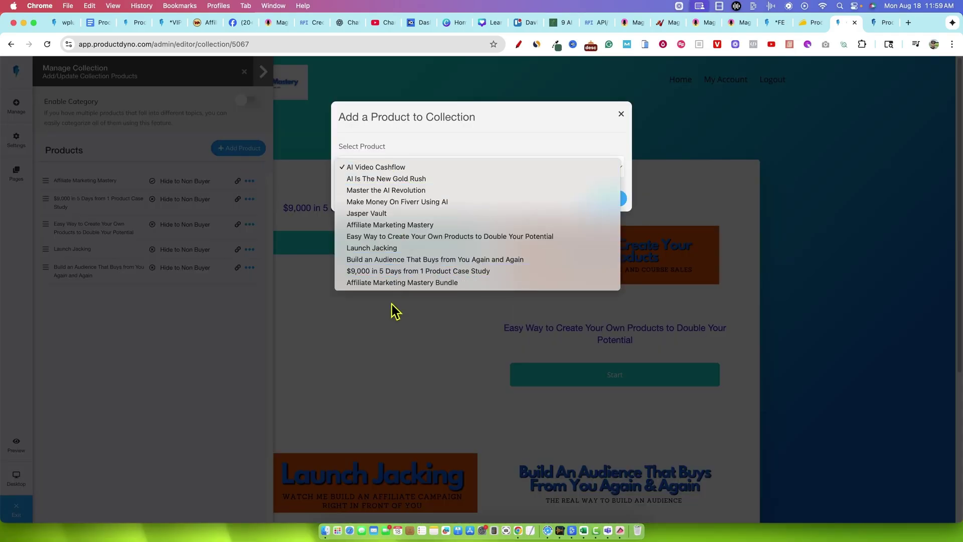
pyautogui.click(311, 177)
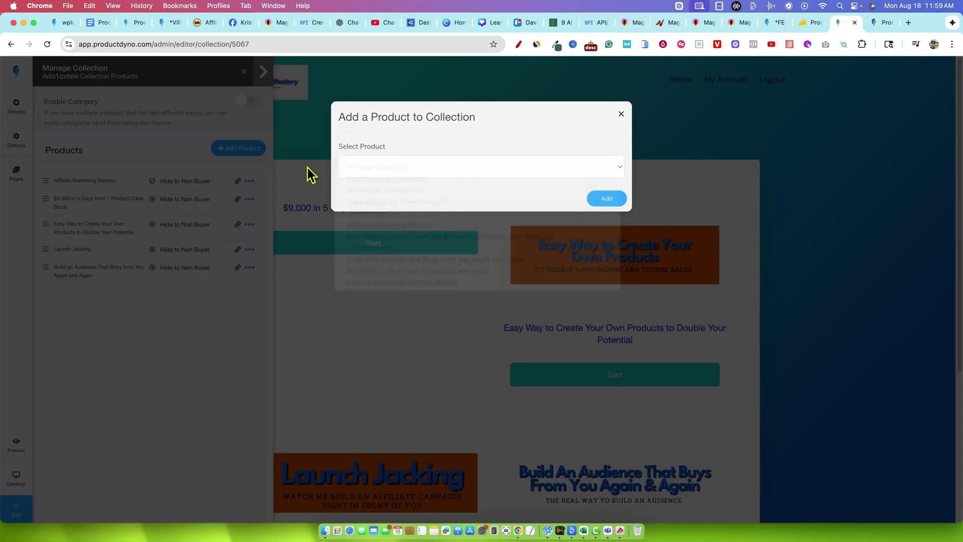
pyautogui.click(618, 112)
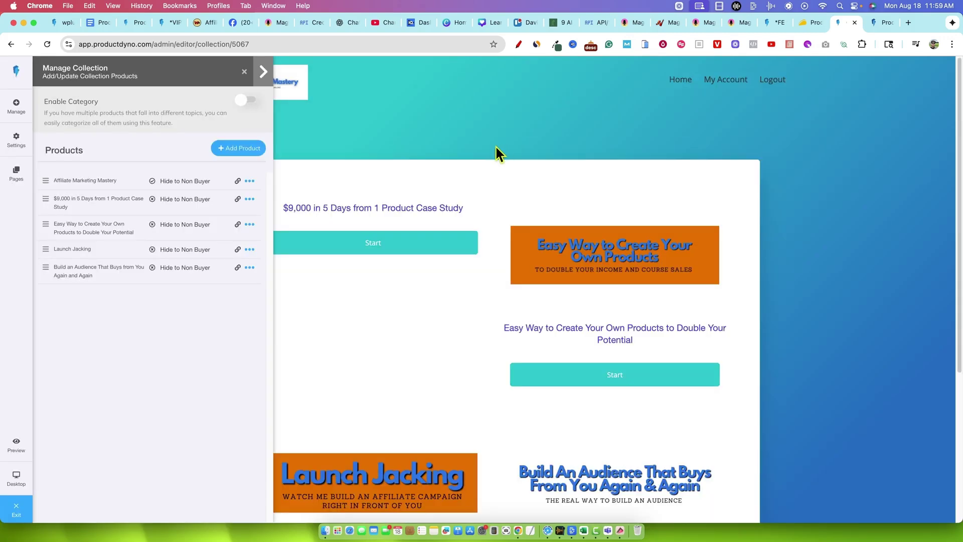
pyautogui.click(243, 72)
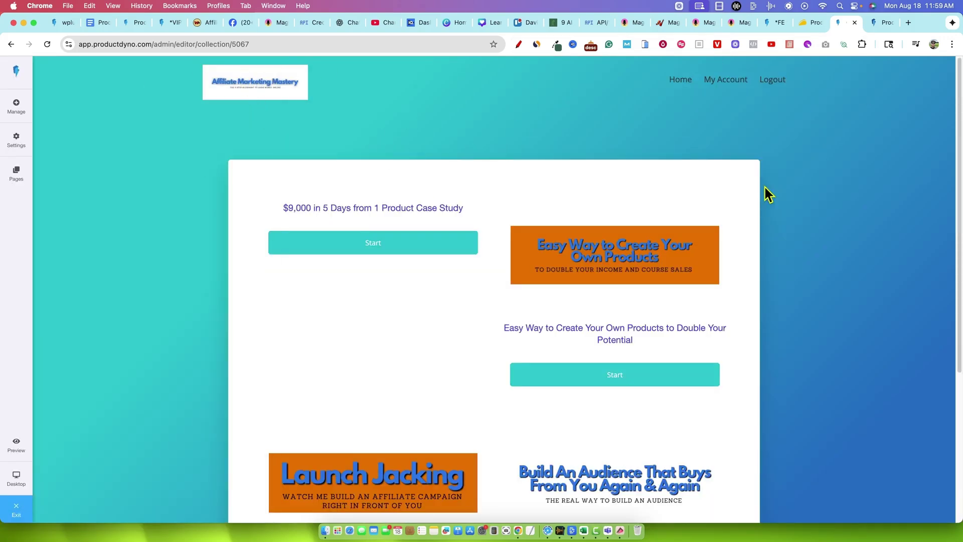
# Step: Scroll the collection cards and start the Easy Way to Create Your Own Products course
pyautogui.scroll(-1, 777, 188)
pyautogui.scroll(1, 778, 194)
pyautogui.scroll(-5, 776, 237)
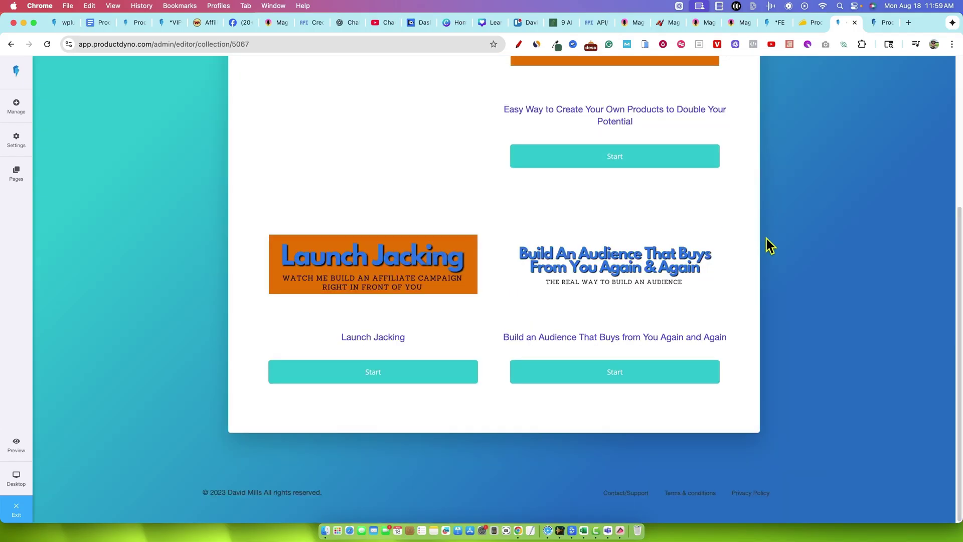
pyautogui.scroll(5, 633, 212)
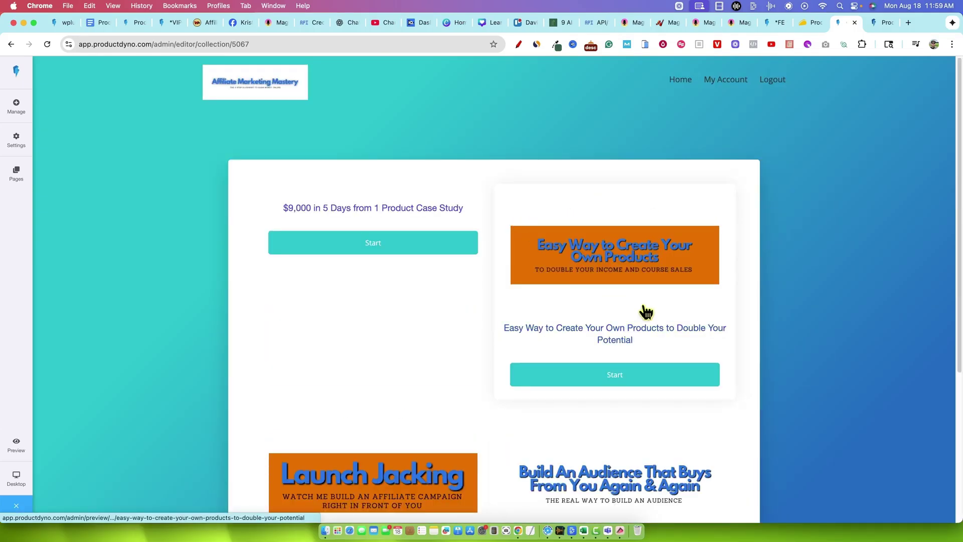
pyautogui.scroll(-3, 645, 312)
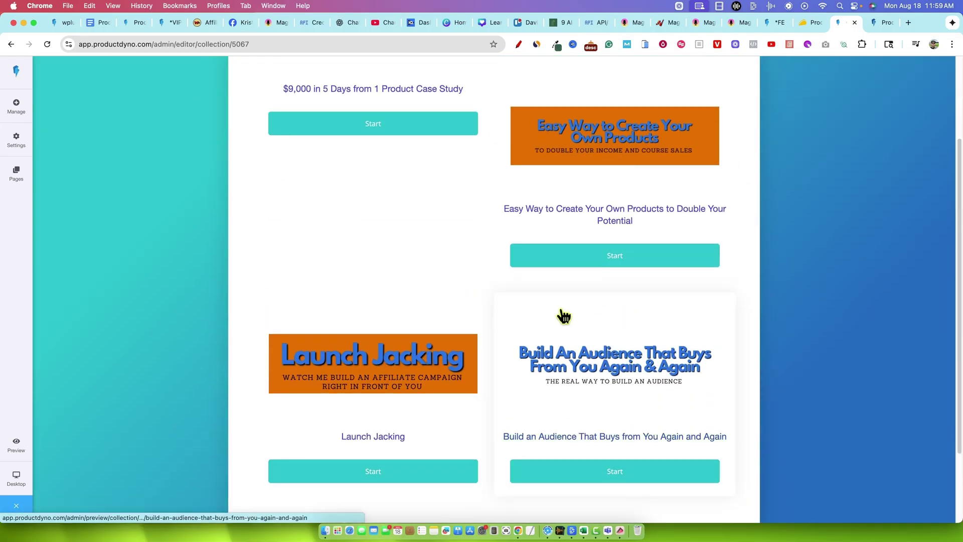
pyautogui.click(625, 263)
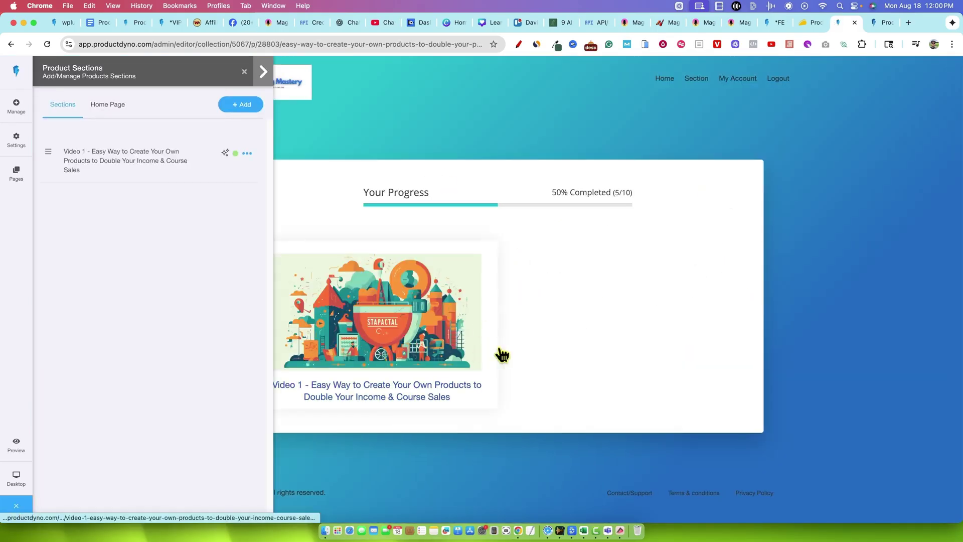
# Step: Open the Video 1 section in Manage Section and scroll through its lesson preview
pyautogui.click(426, 397)
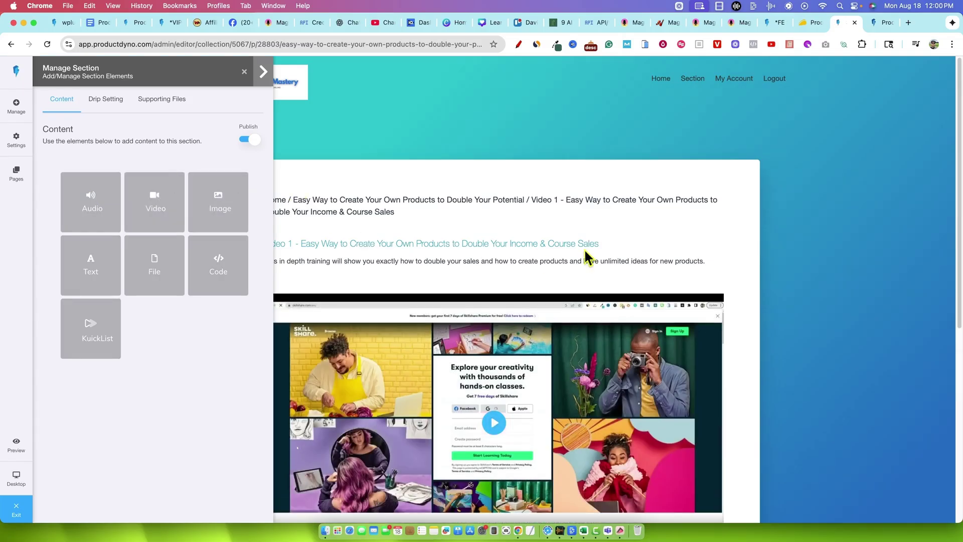
pyautogui.scroll(-5, 585, 253)
pyautogui.scroll(-2, 555, 404)
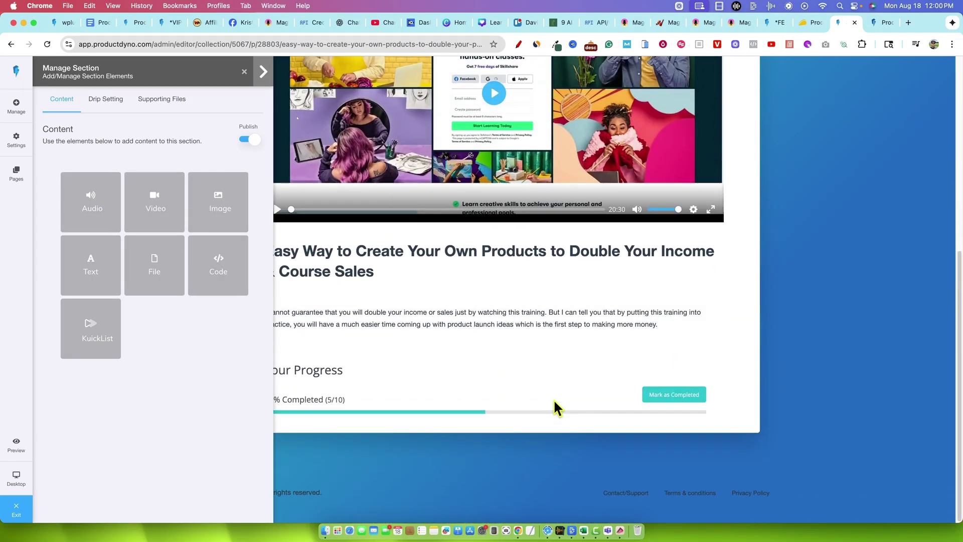
pyautogui.scroll(6, 547, 251)
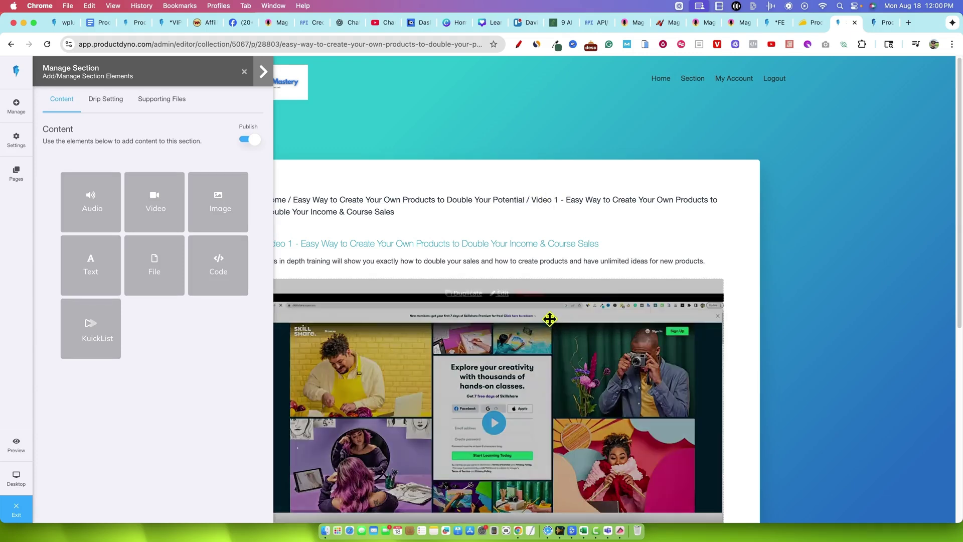
pyautogui.scroll(-3, 550, 318)
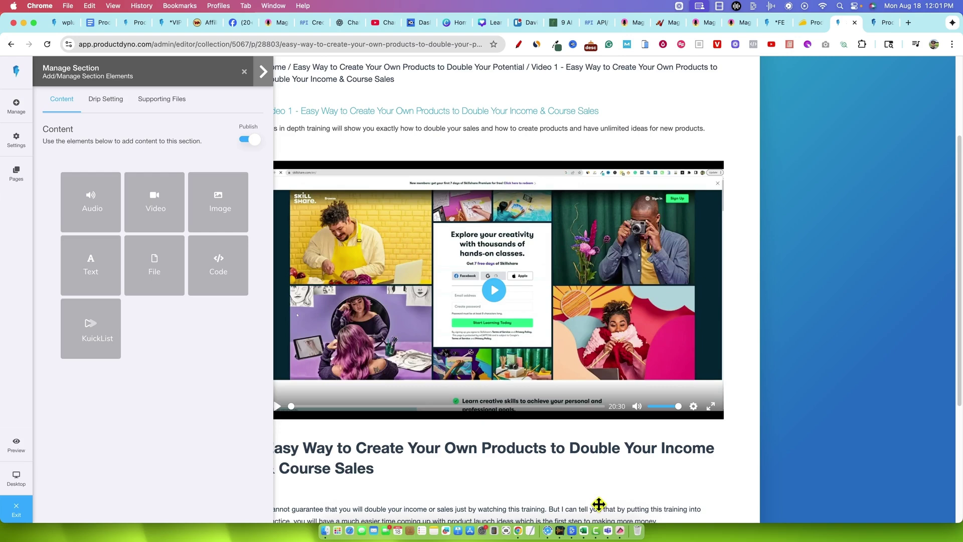
pyautogui.scroll(3, 430, 247)
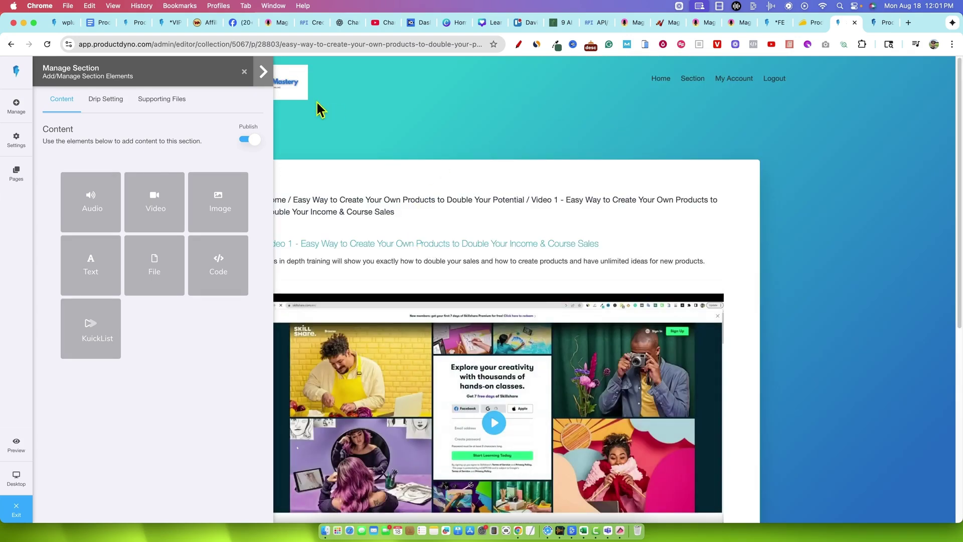
# Step: Close the section settings and go Home to the Affiliate Marketing Mastery collection editor
pyautogui.click(244, 71)
pyautogui.click(255, 96)
pyautogui.scroll(-5, 652, 351)
pyautogui.scroll(5, 522, 280)
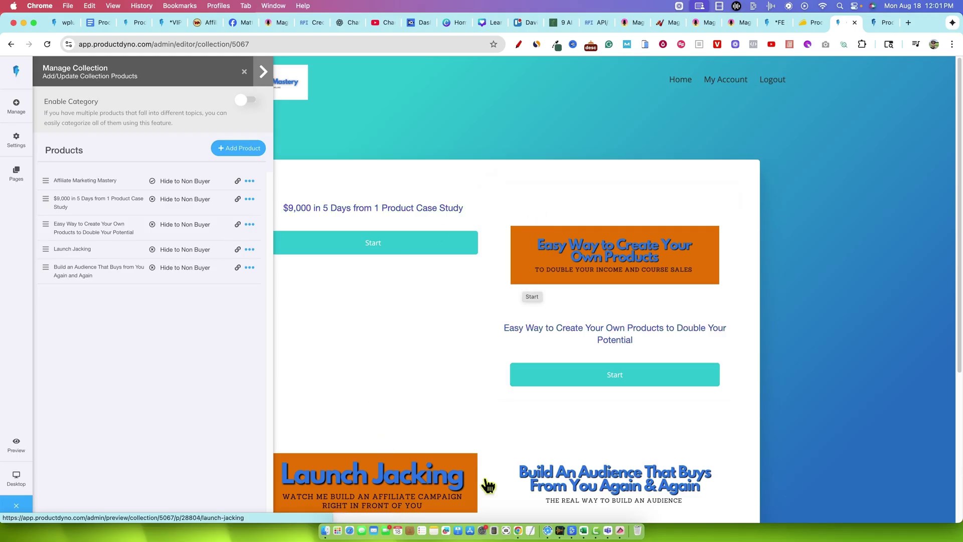
# Step: Scroll past the collection cards and exit to the Affiliate Marketing Mastery management page
pyautogui.scroll(-2, 536, 407)
pyautogui.scroll(-1, 536, 407)
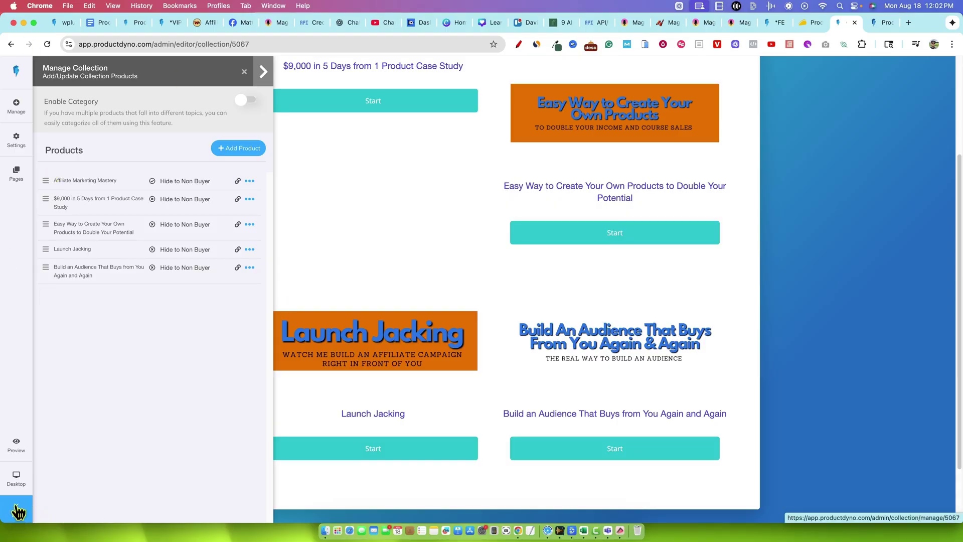
pyautogui.click(16, 512)
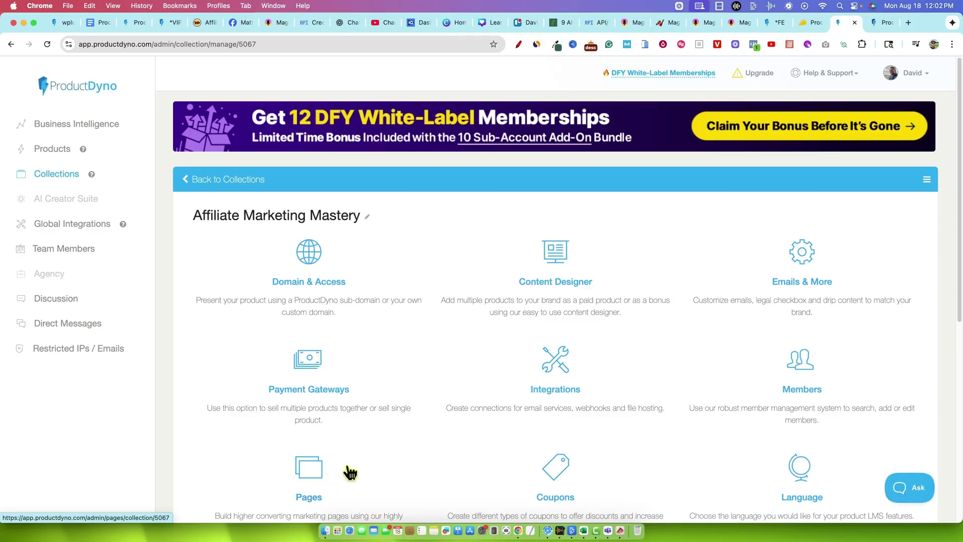
pyautogui.scroll(-3, 351, 457)
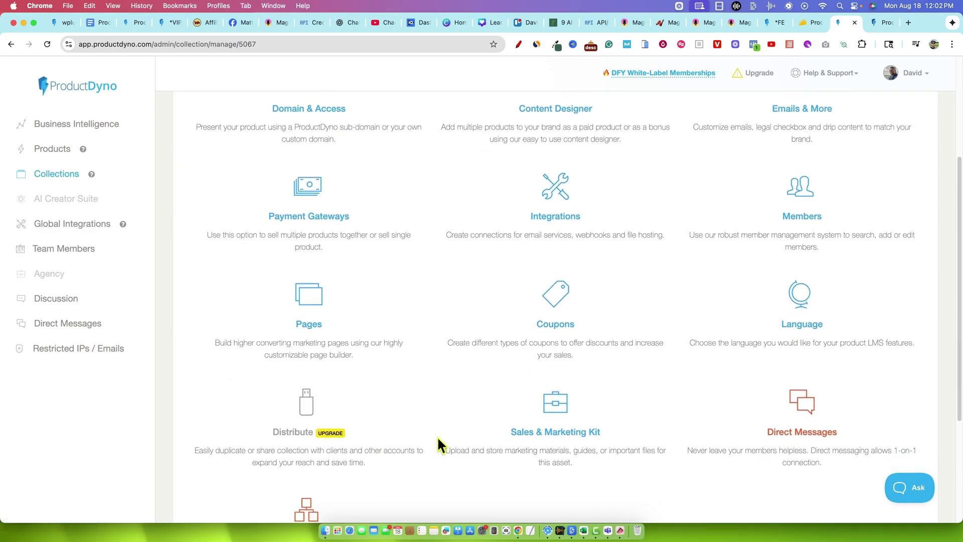
pyautogui.scroll(3, 438, 434)
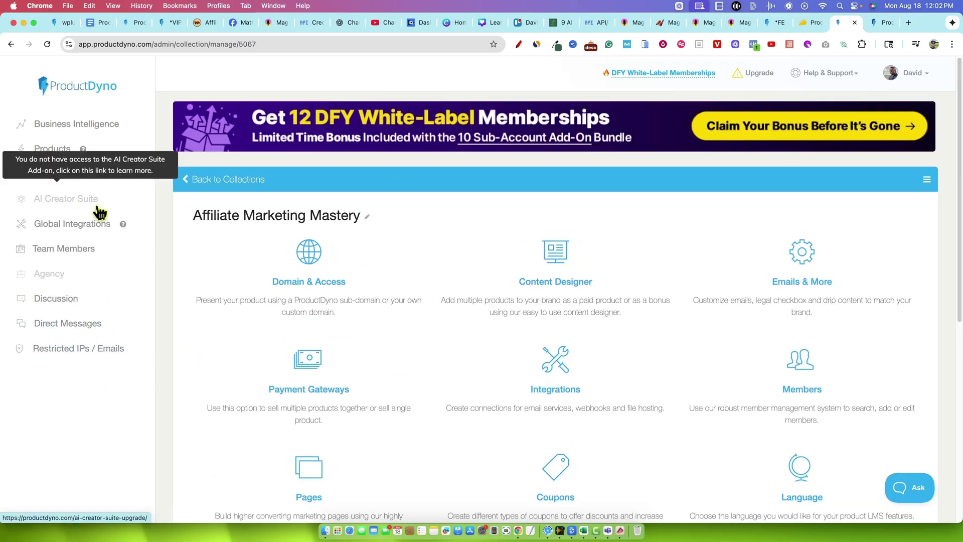
pyautogui.click(774, 21)
pyautogui.click(841, 22)
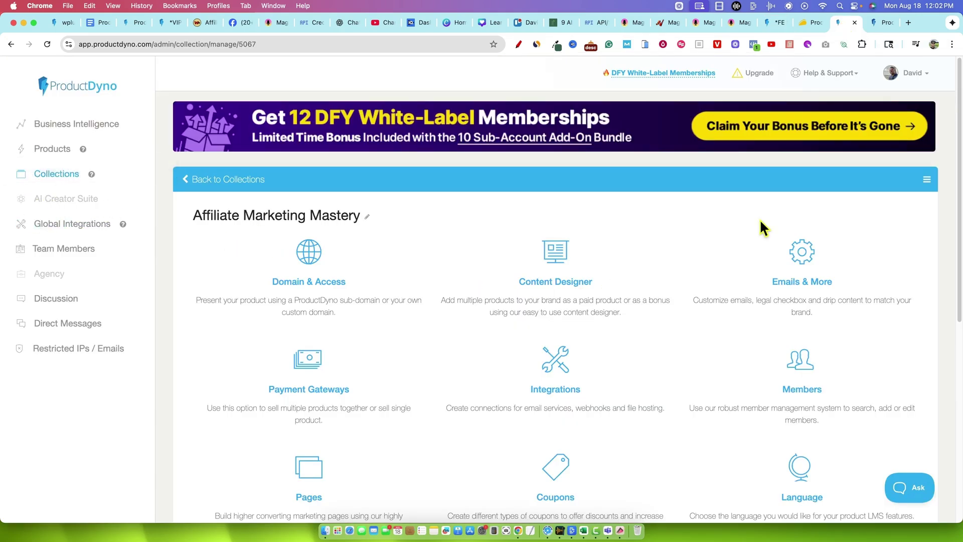
# Step: On videos.productdyno.com, play the AI Tools Overview tutorial and lower the playback volume
pyautogui.click(872, 22)
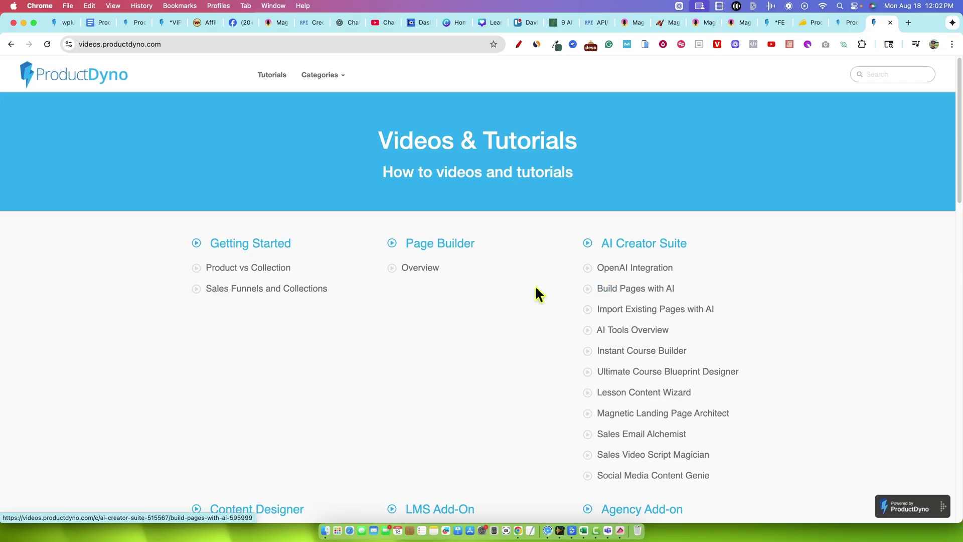
pyautogui.click(659, 330)
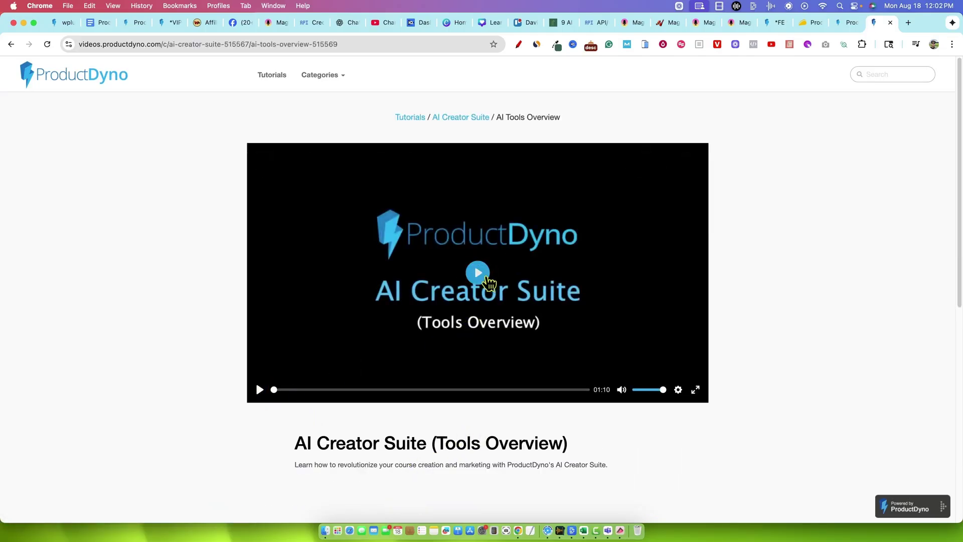
pyautogui.click(479, 276)
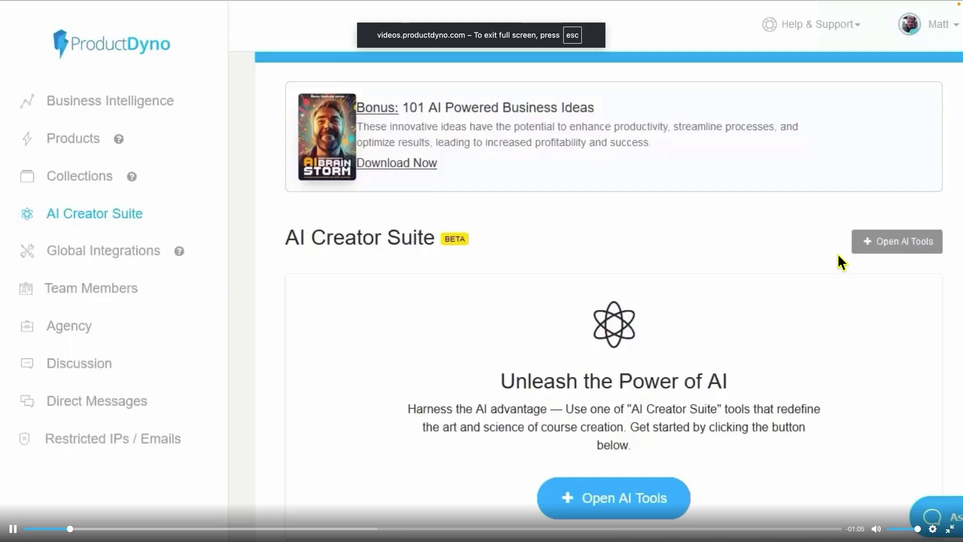
pyautogui.press('XF86AudioLowerVolume')
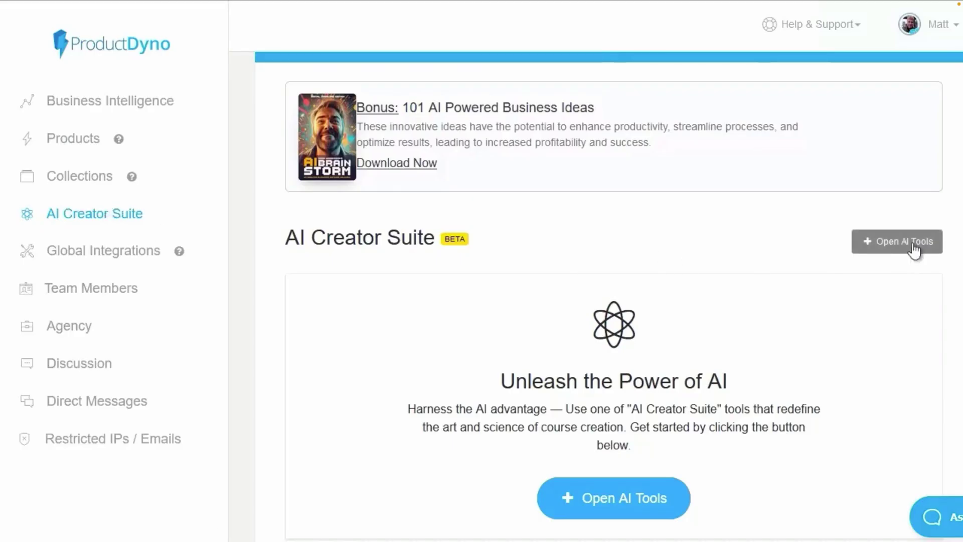
pyautogui.click(635, 507)
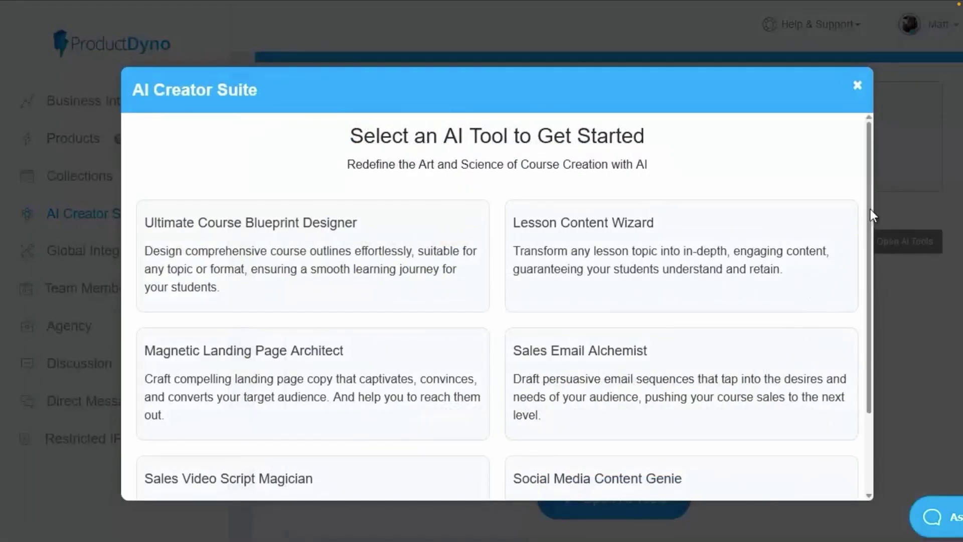
pyautogui.moveTo(871, 208); pyautogui.dragTo(875, 271)
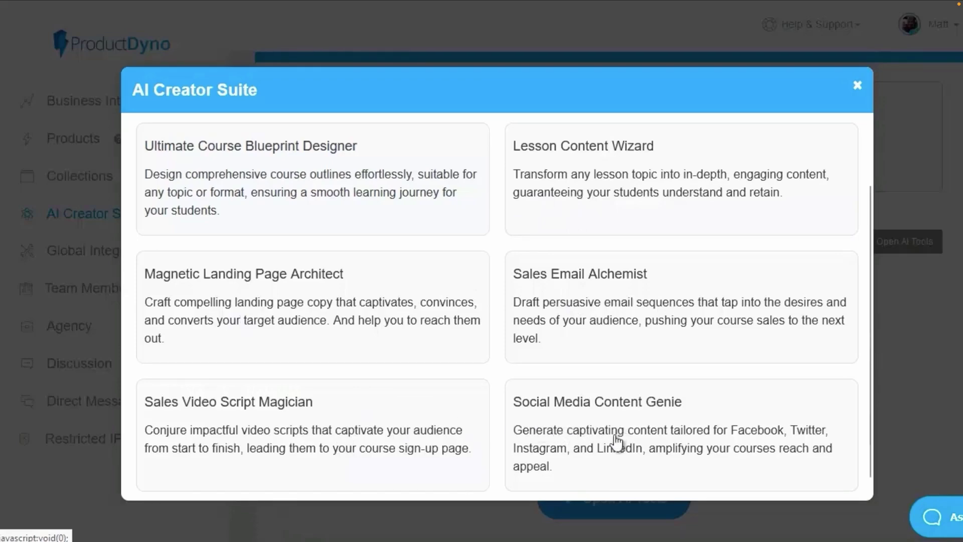
pyautogui.press('Escape')
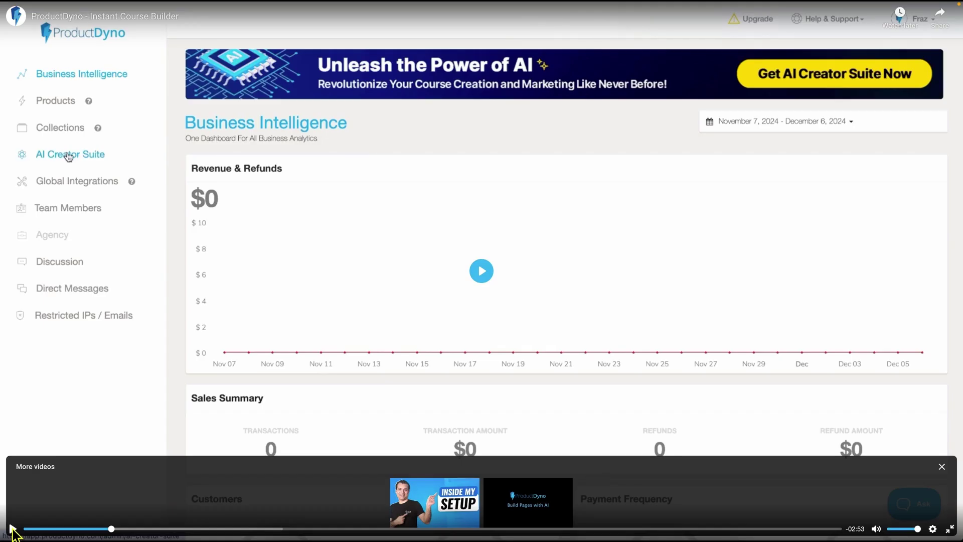
# Step: Resume the Instant Course Builder tutorial while entering 'program' and pasted text into the course details
pyautogui.click(12, 527)
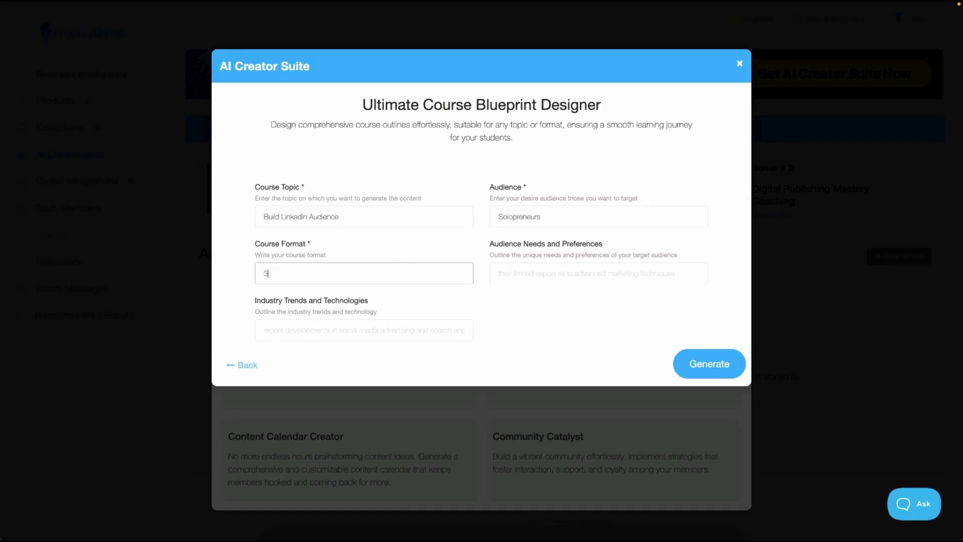
pyautogui.write('program')
pyautogui.click(597, 271)
pyautogui.write('the audience has no prior LinkedIn experience')
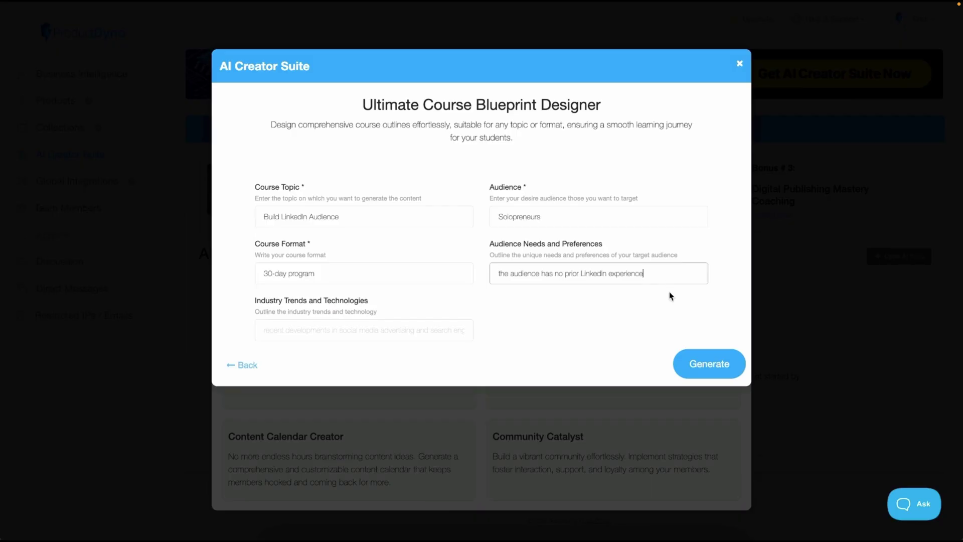
pyautogui.click(713, 364)
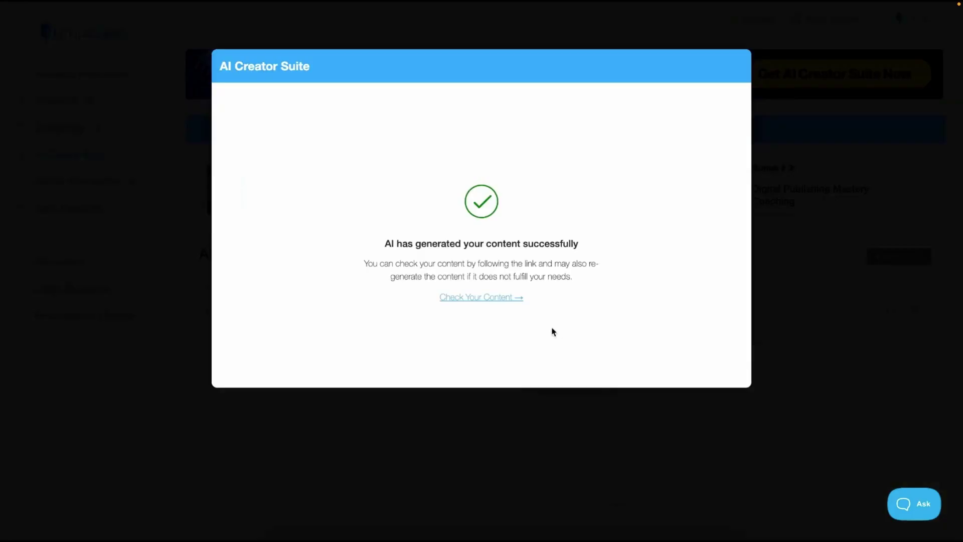
# Step: Check the generated four-week Build LinkedIn Audience course content by scrolling through it
pyautogui.click(481, 298)
pyautogui.scroll(-5, 484, 304)
pyautogui.scroll(-10, 483, 302)
pyautogui.scroll(15, 484, 302)
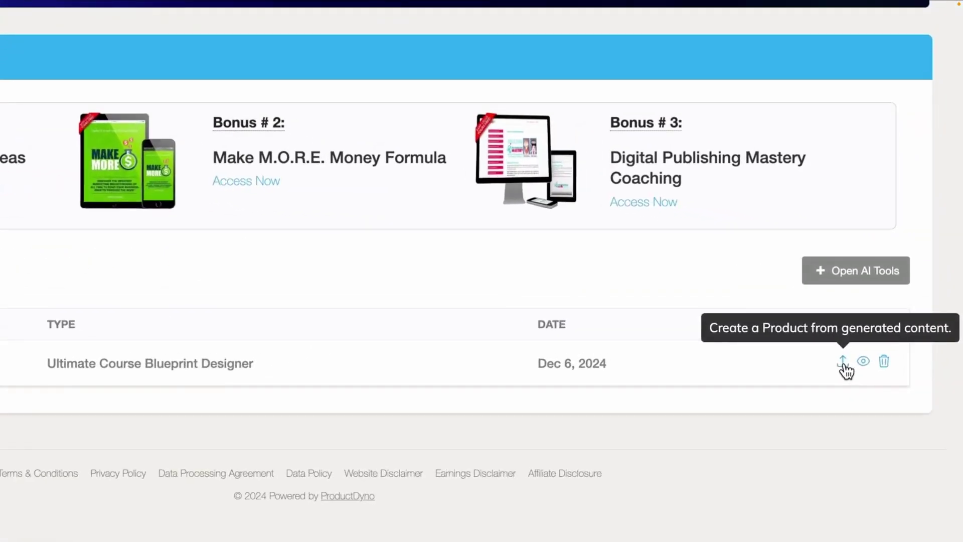
# Step: Create a product from the generated content using The Academy theme
pyautogui.click(843, 365)
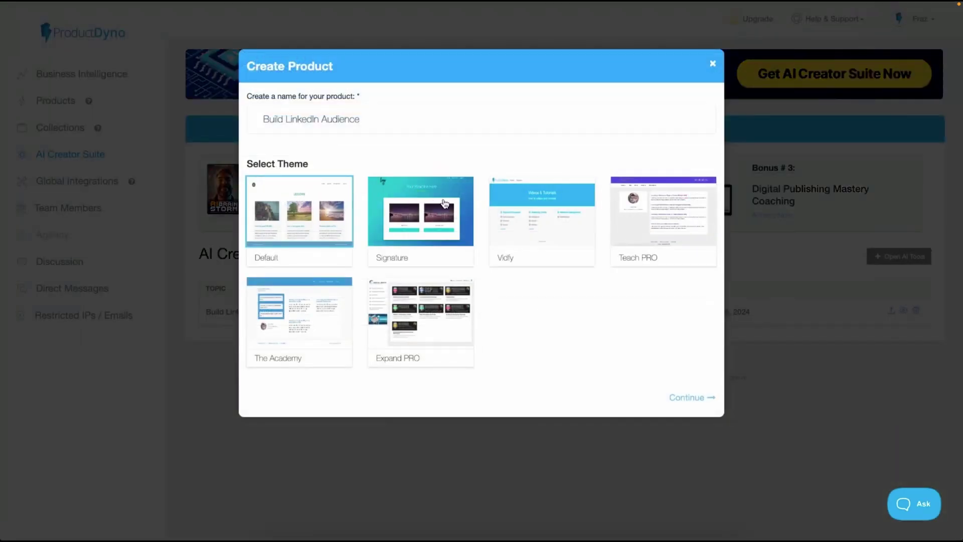
pyautogui.click(307, 334)
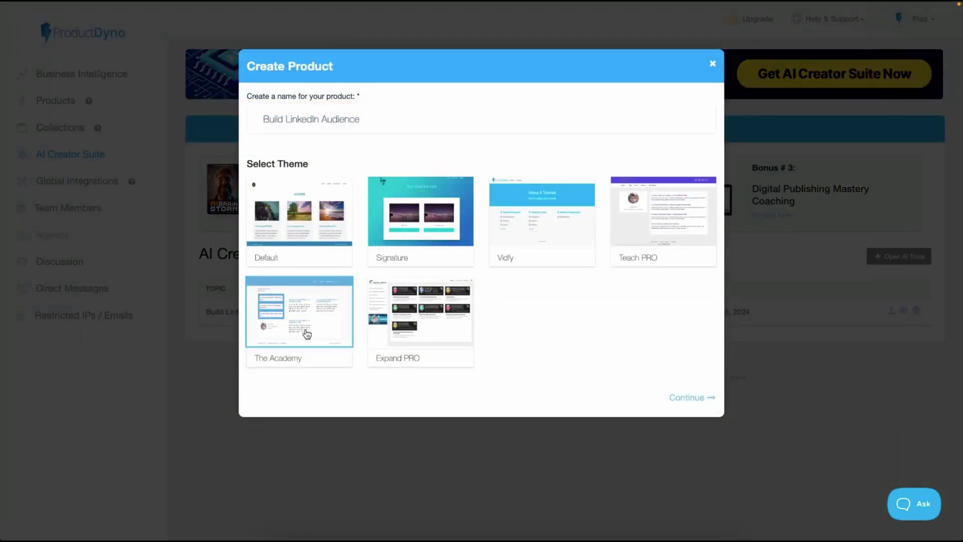
pyautogui.click(687, 397)
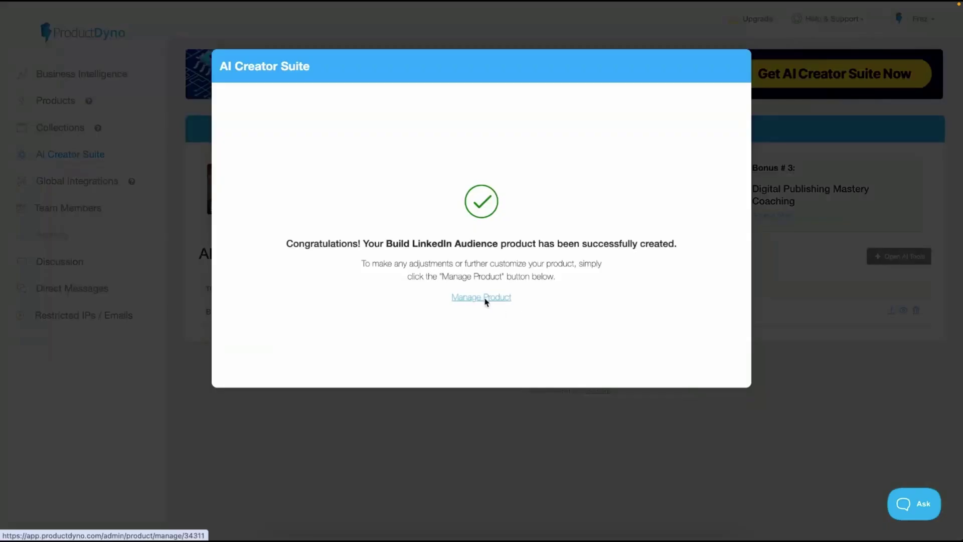
# Step: Manage the Build LinkedIn Audience product and browse its weekly lessons in Content Designer
pyautogui.click(485, 298)
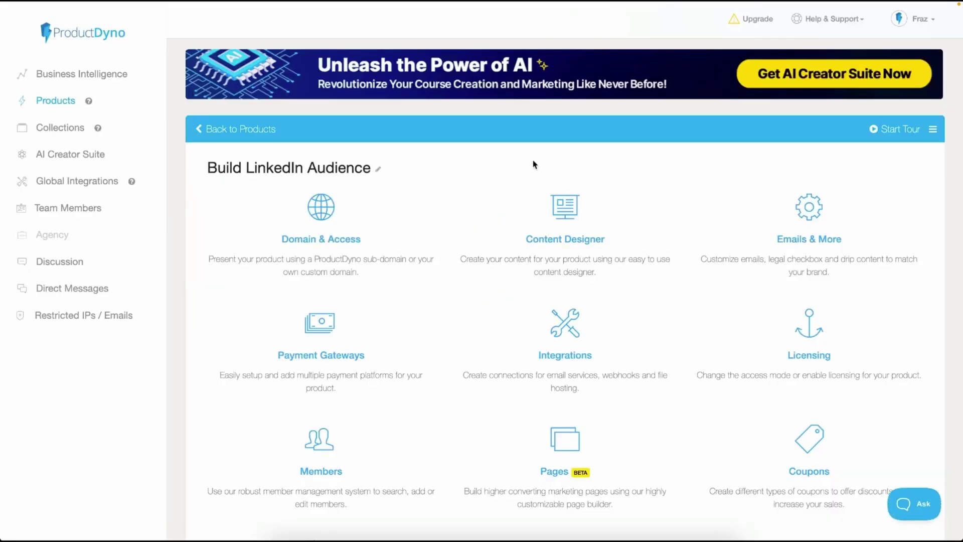
pyautogui.click(574, 216)
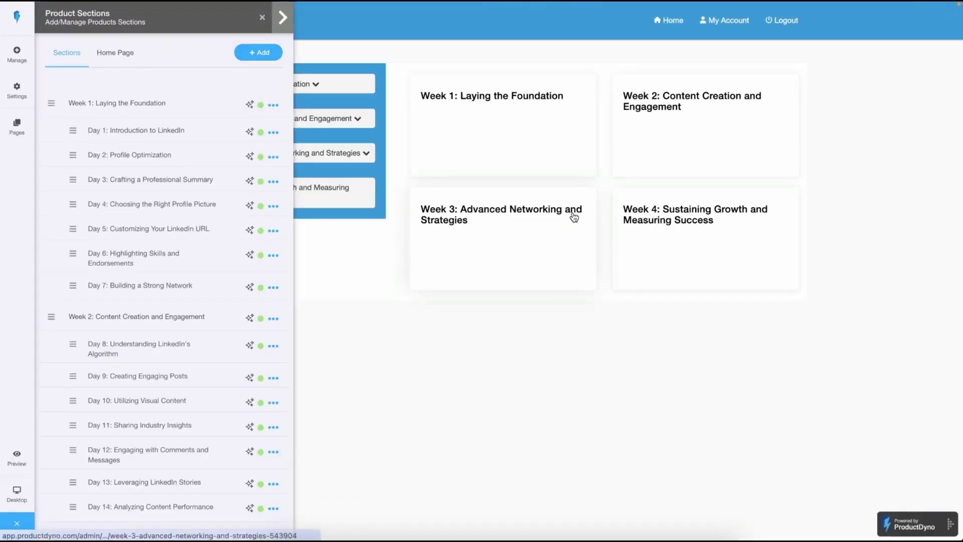
pyautogui.scroll(-6, 238, 343)
pyautogui.scroll(-5, 239, 343)
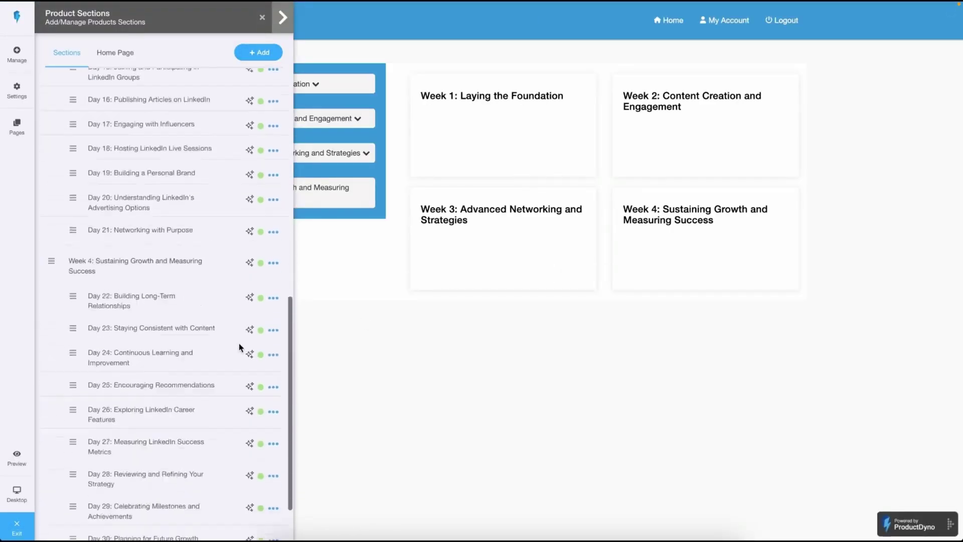
pyautogui.scroll(11, 239, 343)
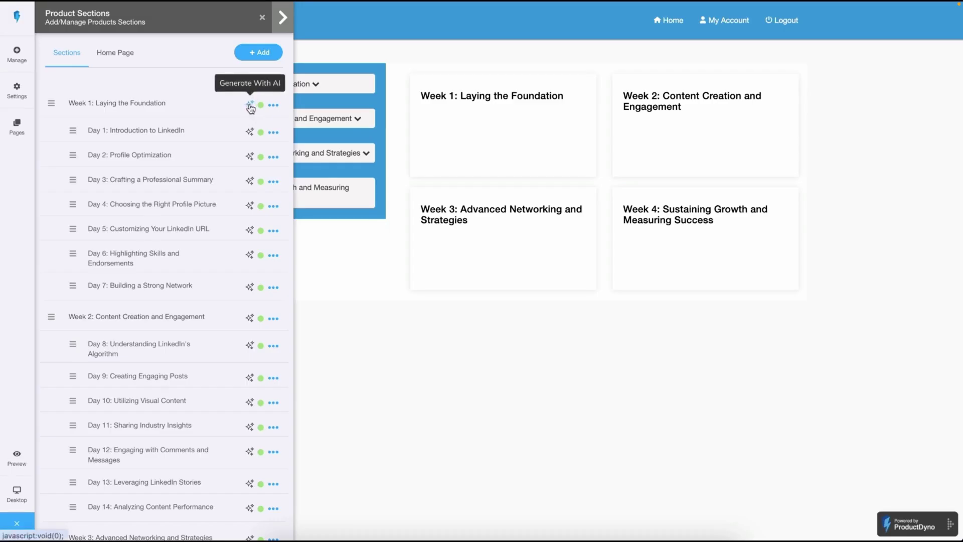
# Step: Generate the Day 1 lesson content with AI
pyautogui.click(249, 132)
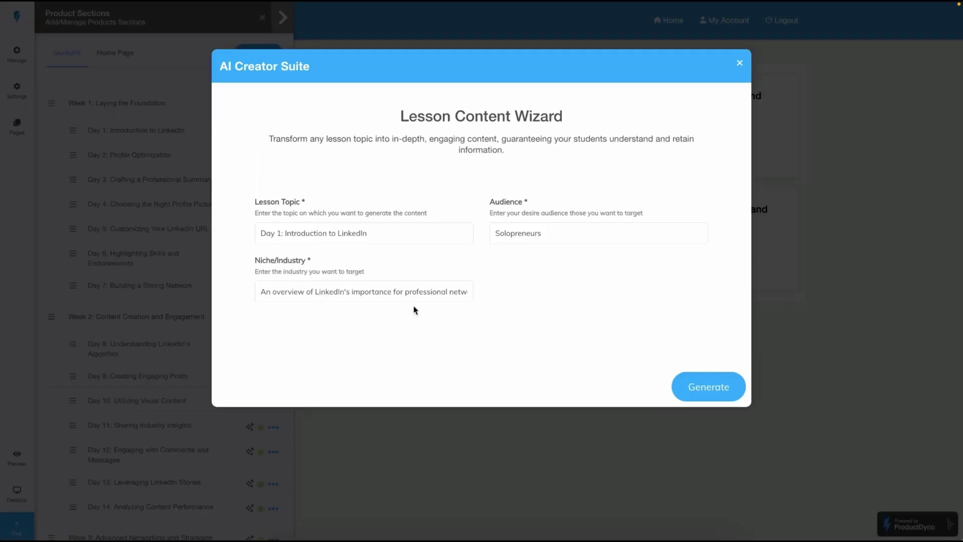
pyautogui.click(701, 389)
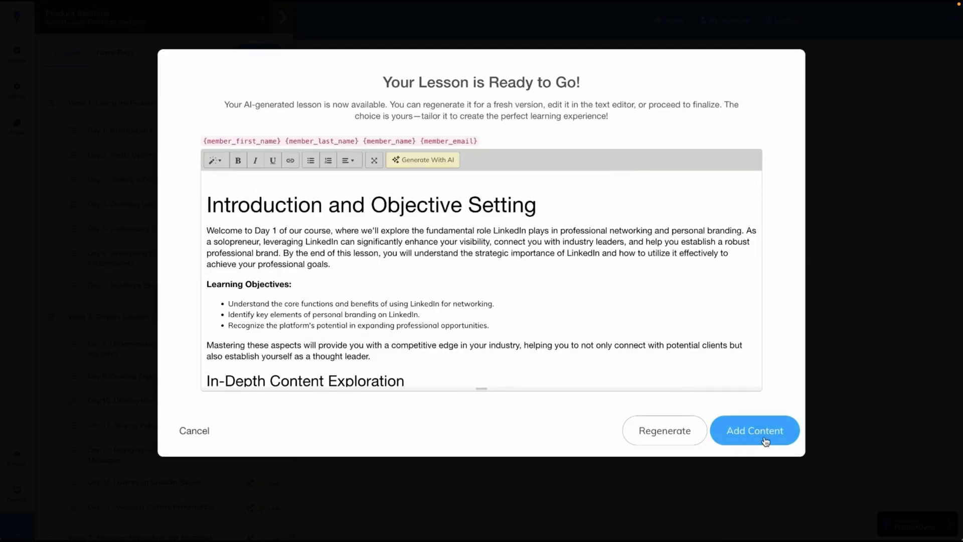
pyautogui.scroll(-15, 703, 361)
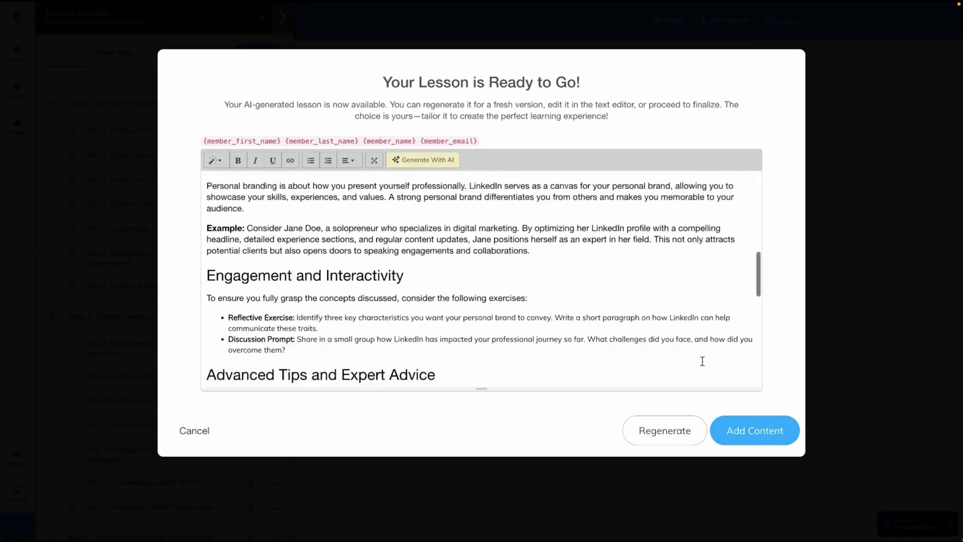
# Step: Add a 'Statistics' Header 1 heading below the lesson's conclusion
pyautogui.click(399, 371)
pyautogui.press('Return')
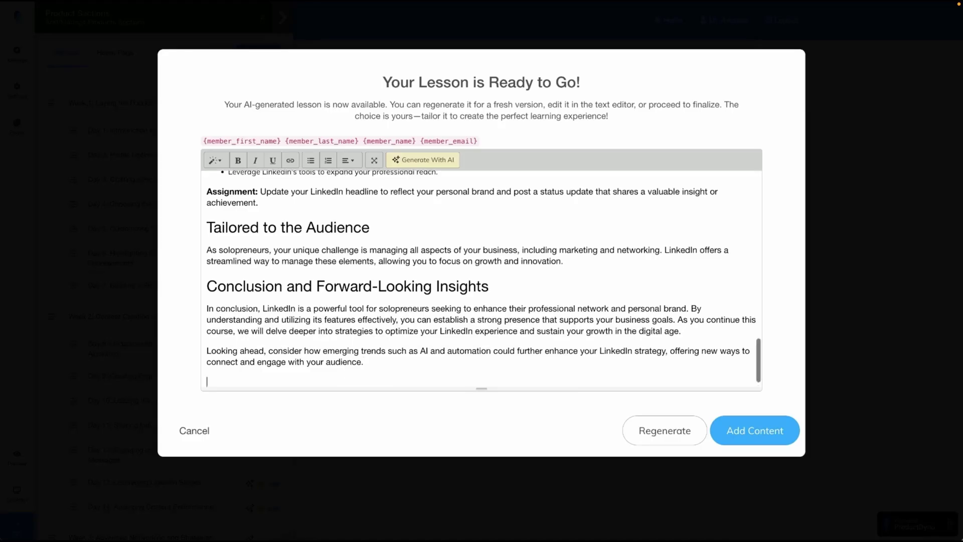
pyautogui.write('Statistics')
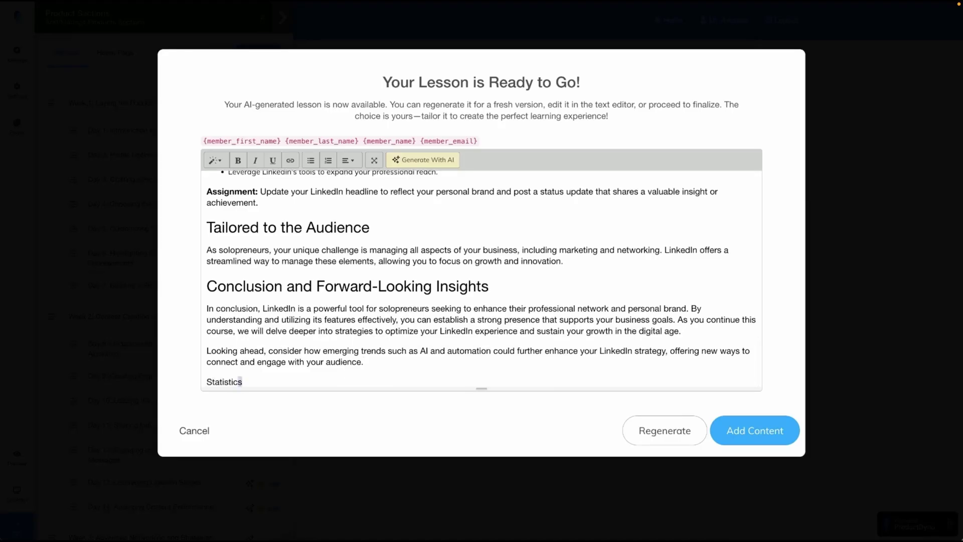
pyautogui.hotkey('shift', 'Left')
pyautogui.hotkey('shift', 'Left')
pyautogui.hotkey('shift', 'Left')
pyautogui.hotkey('shift', 'Left')
pyautogui.hotkey('shift', 'Left')
pyautogui.hotkey('shift', 'Left')
pyautogui.hotkey('shift', 'Left')
pyautogui.hotkey('shift', 'Left')
pyautogui.hotkey('shift', 'Left')
pyautogui.hotkey('shift', 'Left')
pyautogui.click(214, 160)
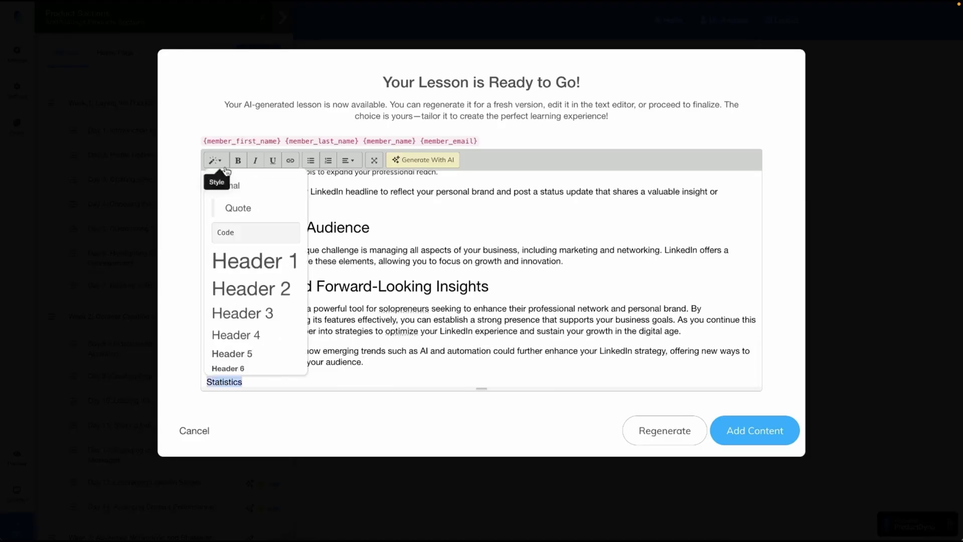
pyautogui.click(242, 258)
pyautogui.press('Right')
pyautogui.press('Return')
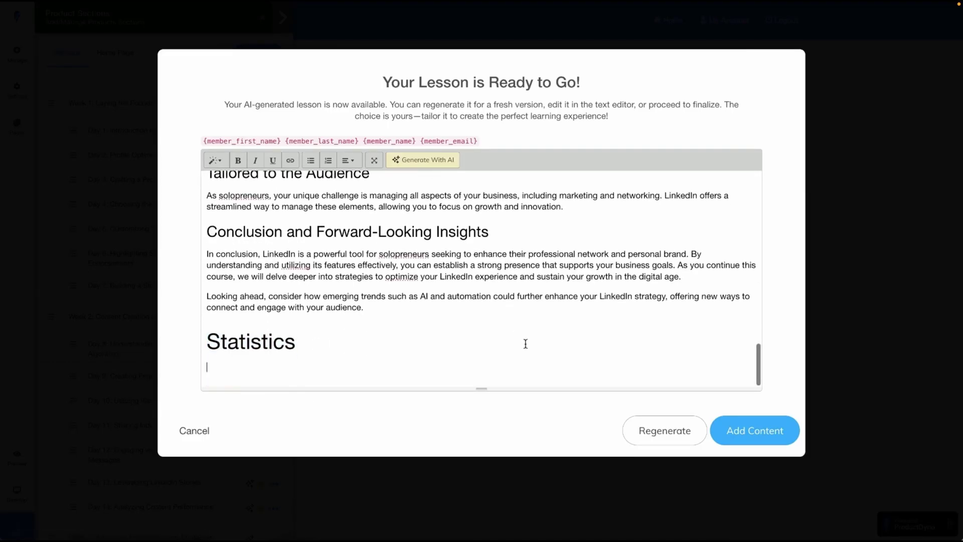
# Step: Insert a Professional, Short Paragraph AI text on 'write some statistics about linkedin audience'
pyautogui.click(428, 160)
pyautogui.write('write some statistics about linkedin audience')
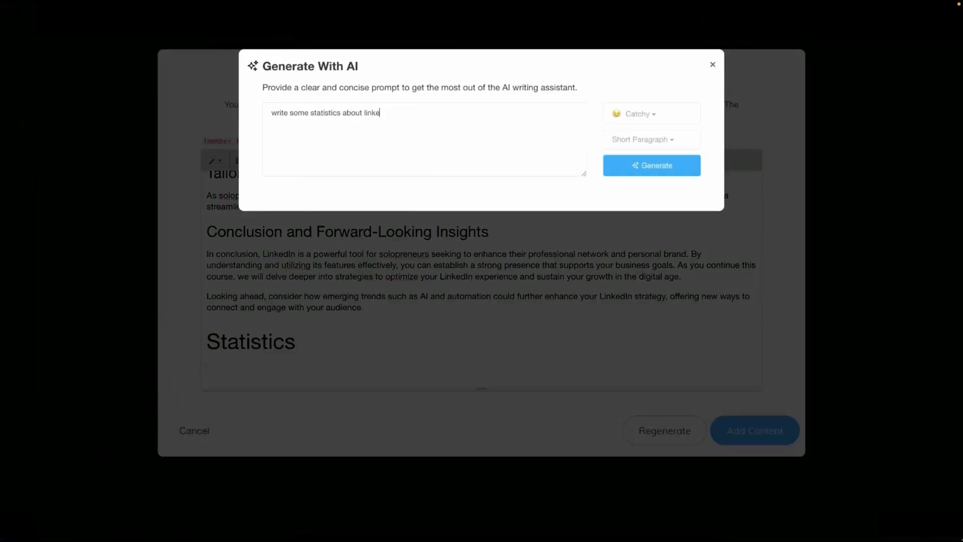
pyautogui.click(668, 119)
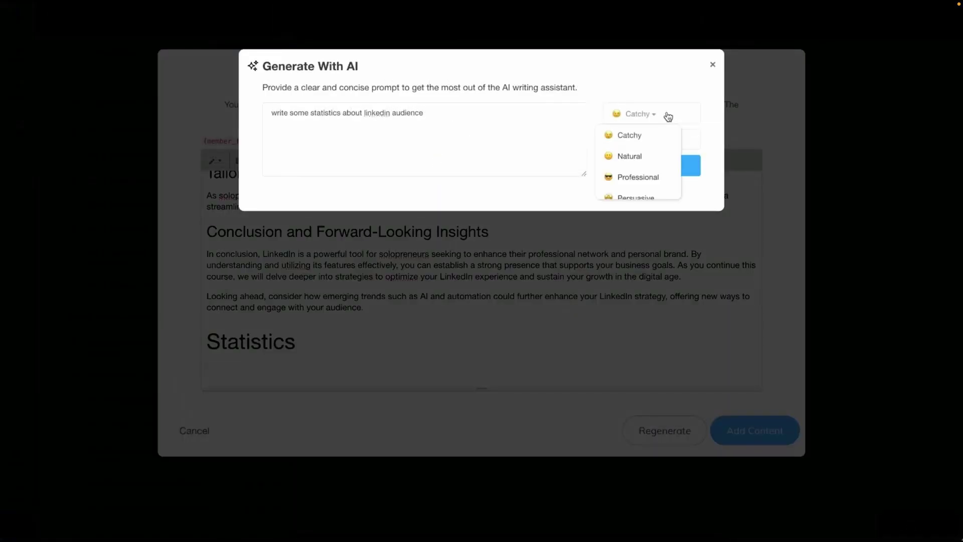
pyautogui.click(647, 176)
pyautogui.click(642, 139)
pyautogui.click(647, 160)
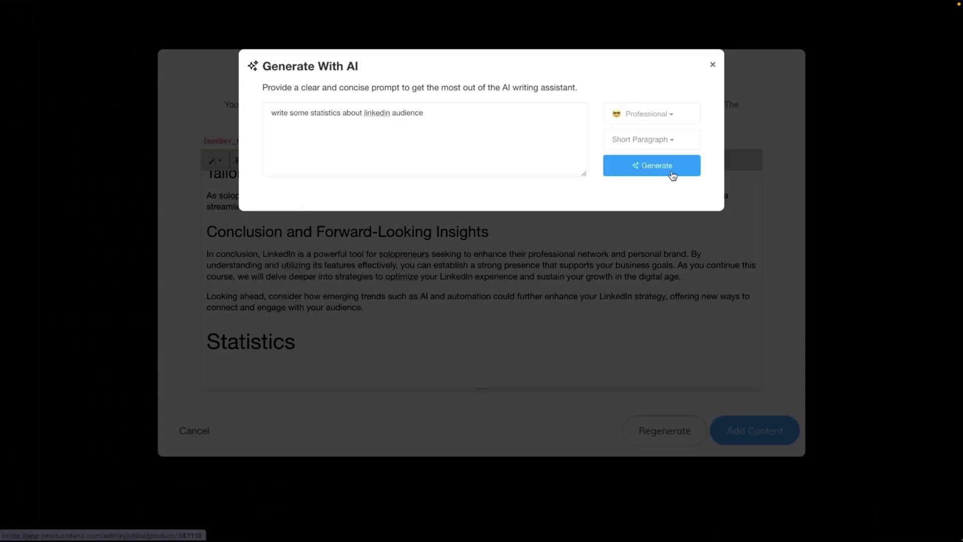
pyautogui.click(658, 173)
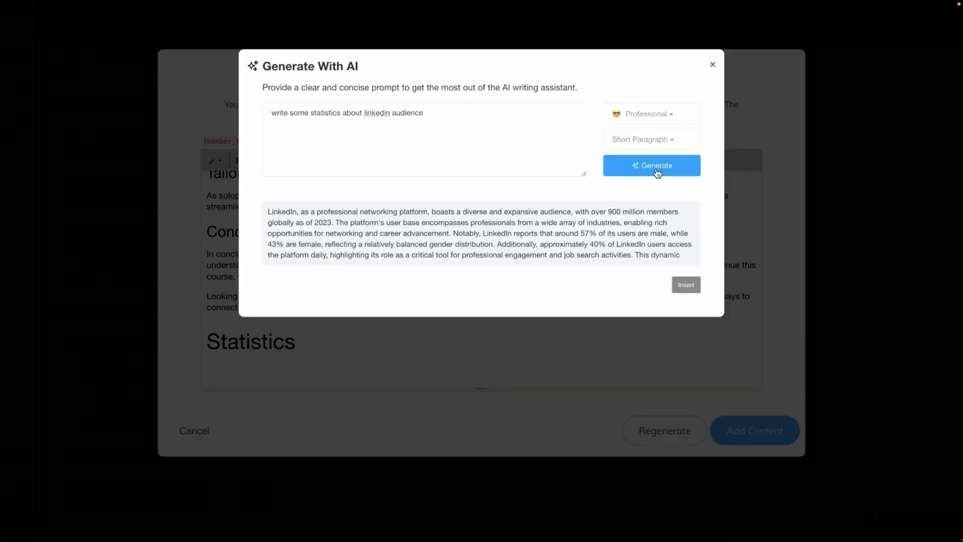
pyautogui.scroll(-3, 591, 242)
pyautogui.scroll(3, 590, 242)
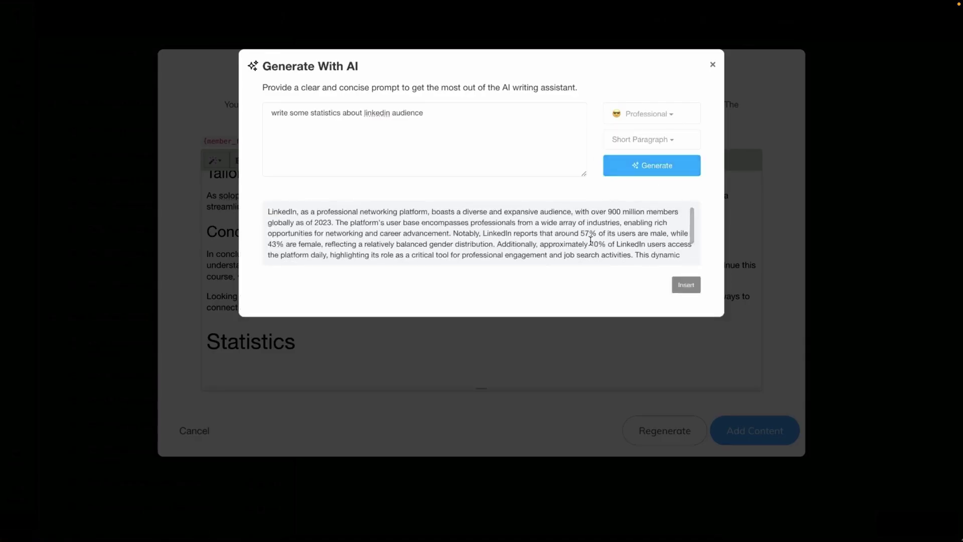
pyautogui.click(686, 284)
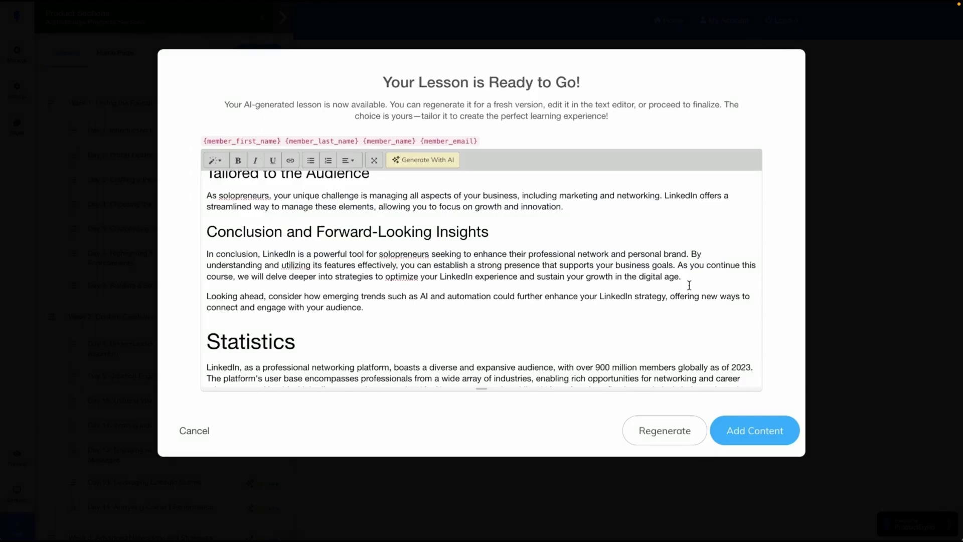
pyautogui.scroll(-2, 694, 306)
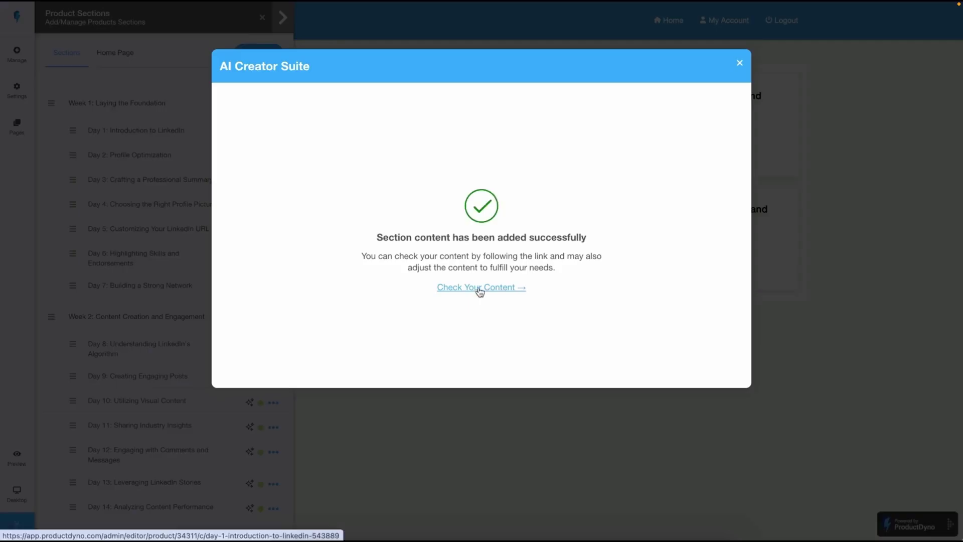
# Step: Add the finished lesson to the section, then return to the ProductDyno admin tab
pyautogui.click(479, 285)
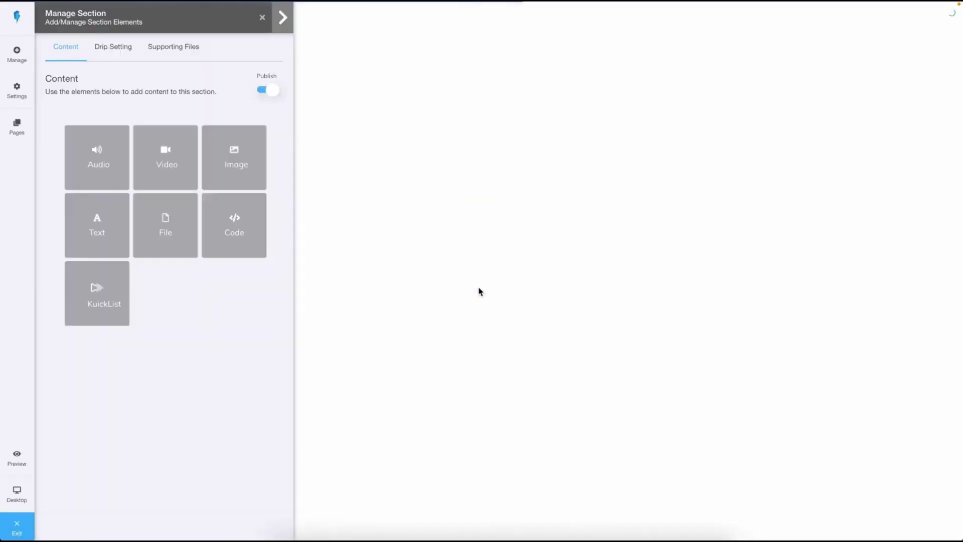
pyautogui.scroll(-15, 479, 301)
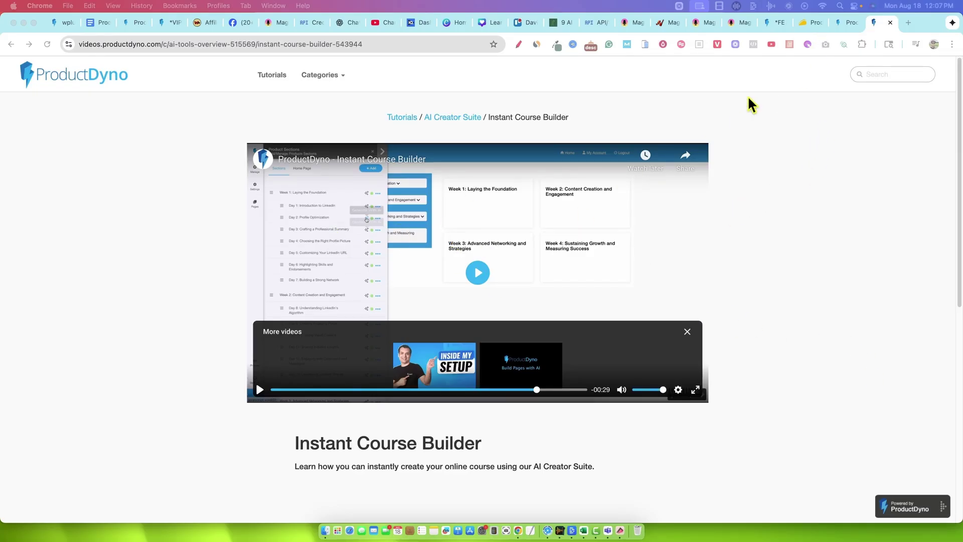
pyautogui.click(843, 23)
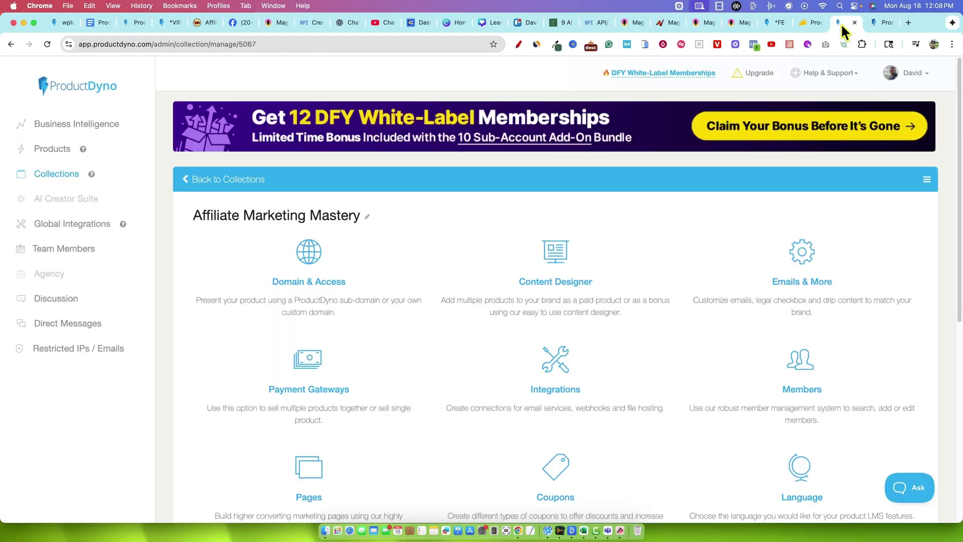